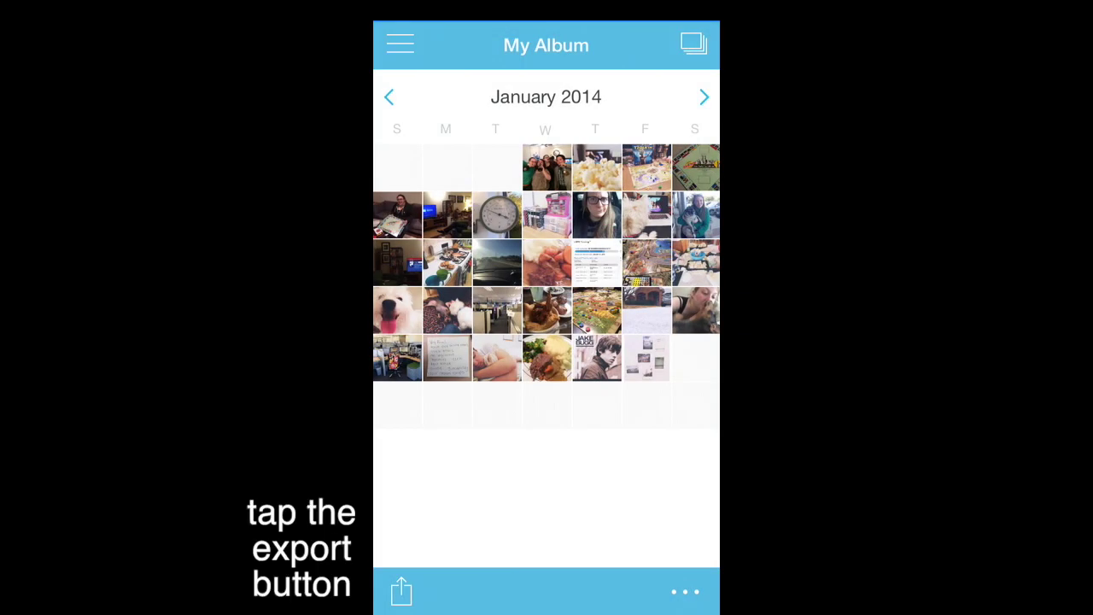
Step: Set the Collect photo export date range to January 1 – January 31, 2014
{"action": "left_click", "coordinate": [402, 592]}
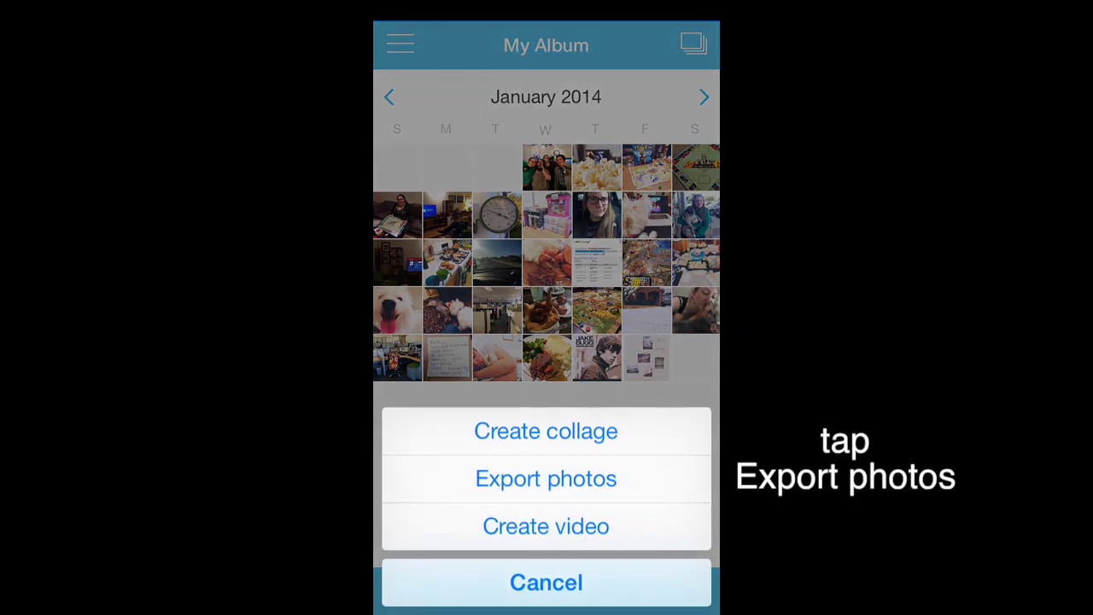
{"action": "left_click", "coordinate": [546, 479]}
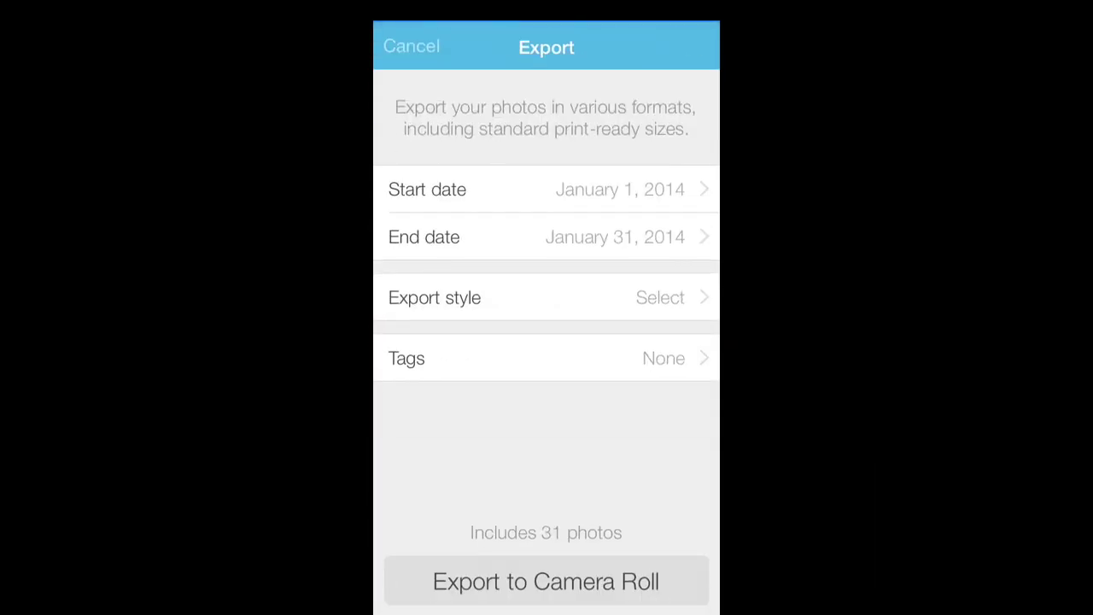
{"action": "left_click", "coordinate": [427, 190]}
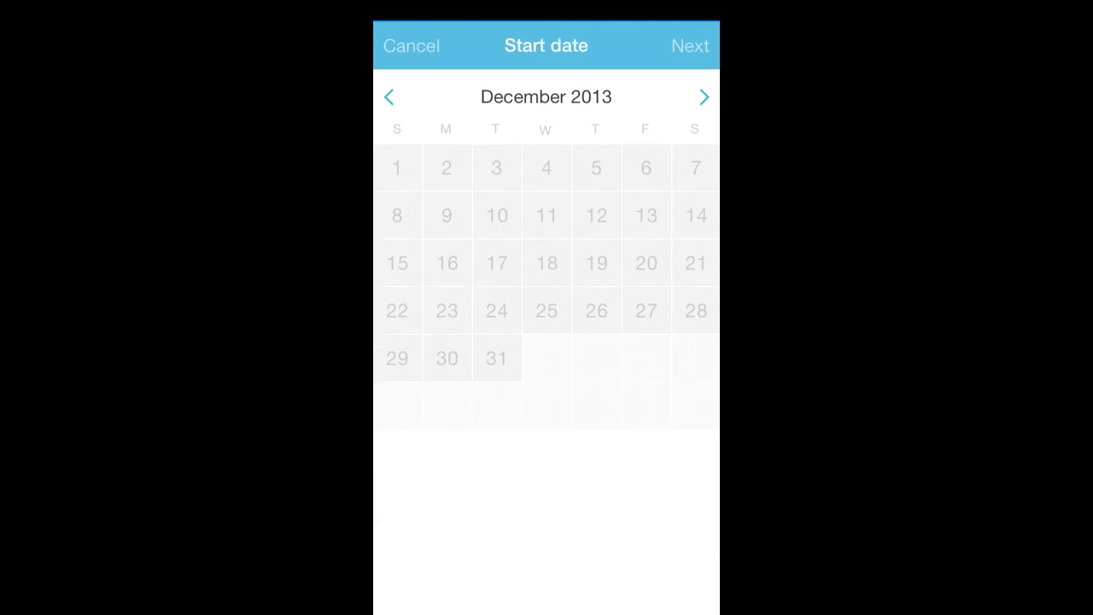
{"action": "left_click", "coordinate": [704, 96]}
{"action": "left_click", "coordinate": [547, 168]}
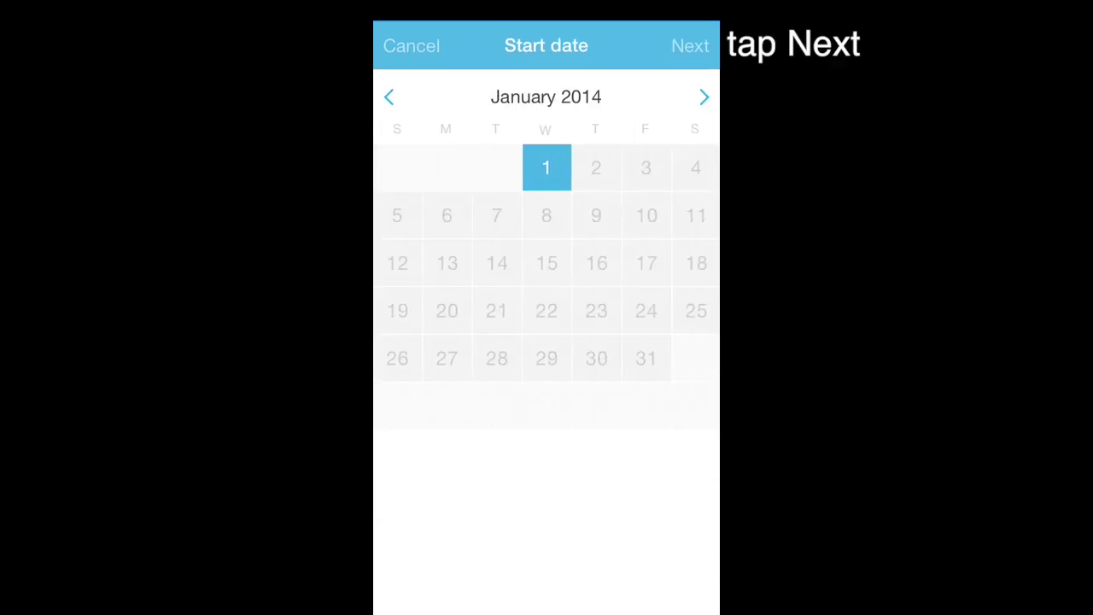
{"action": "left_click", "coordinate": [690, 45]}
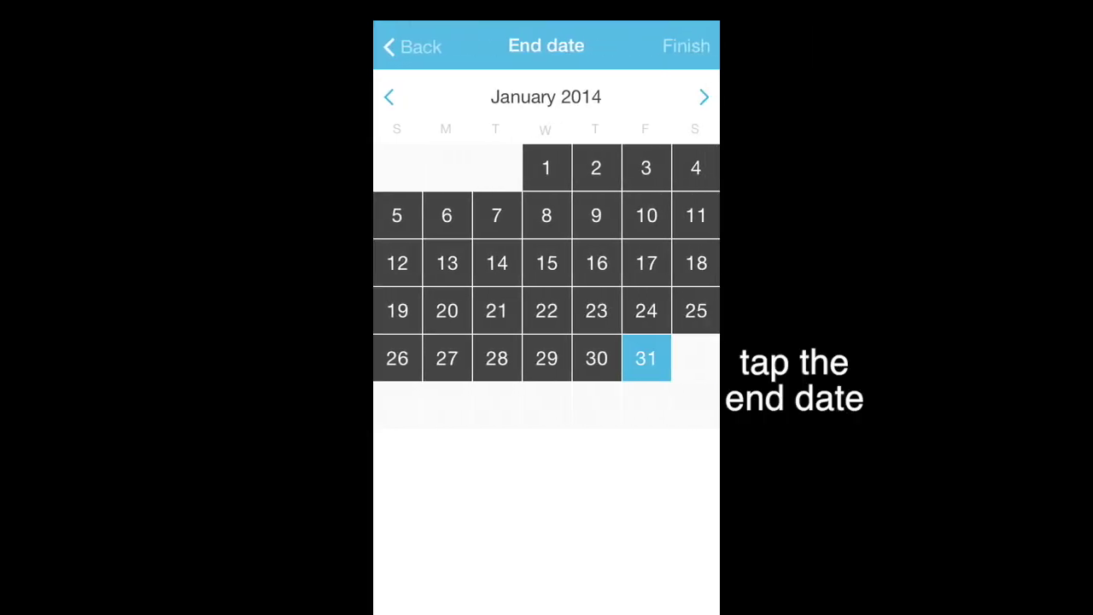
{"action": "left_click", "coordinate": [686, 45]}
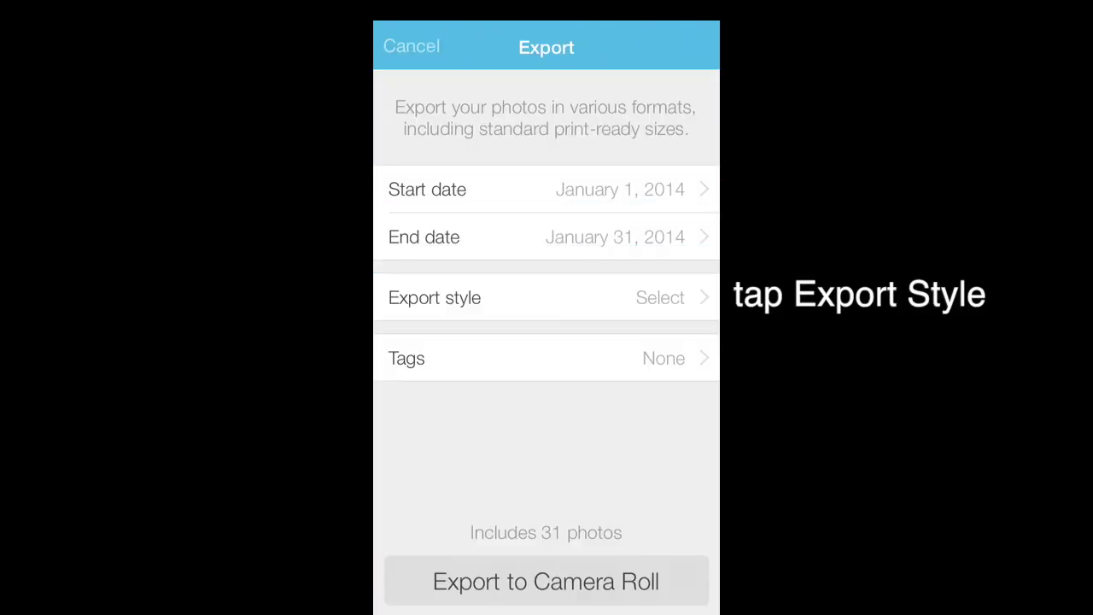
Step: Export the 31 January photos to the Camera Roll as 3"×4" (3:4) cards
{"action": "left_click", "coordinate": [547, 297]}
{"action": "left_click", "coordinate": [547, 220]}
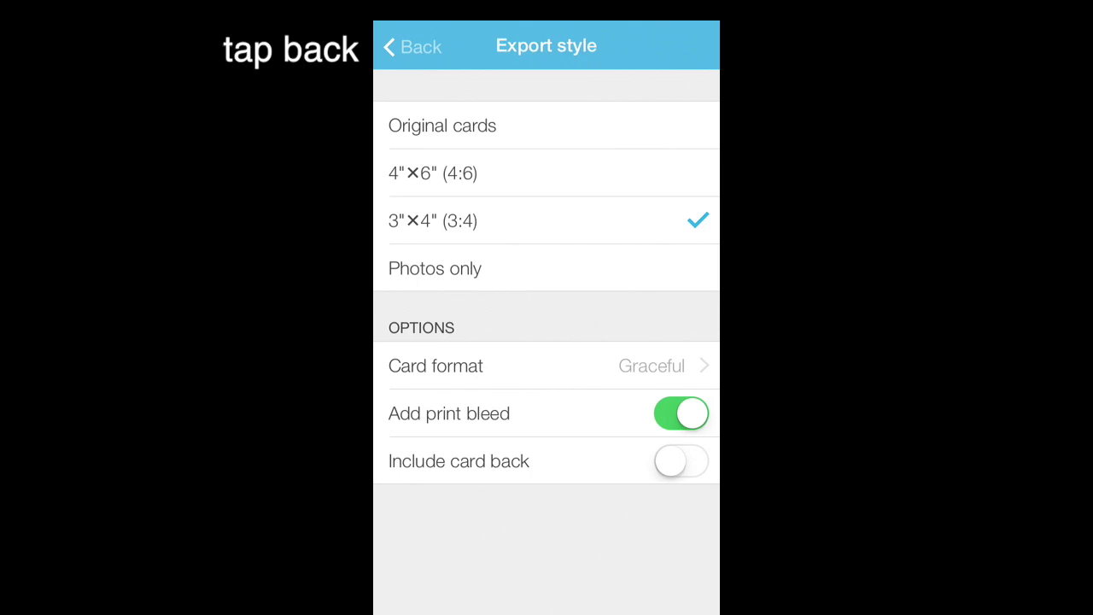
{"action": "left_click", "coordinate": [412, 46]}
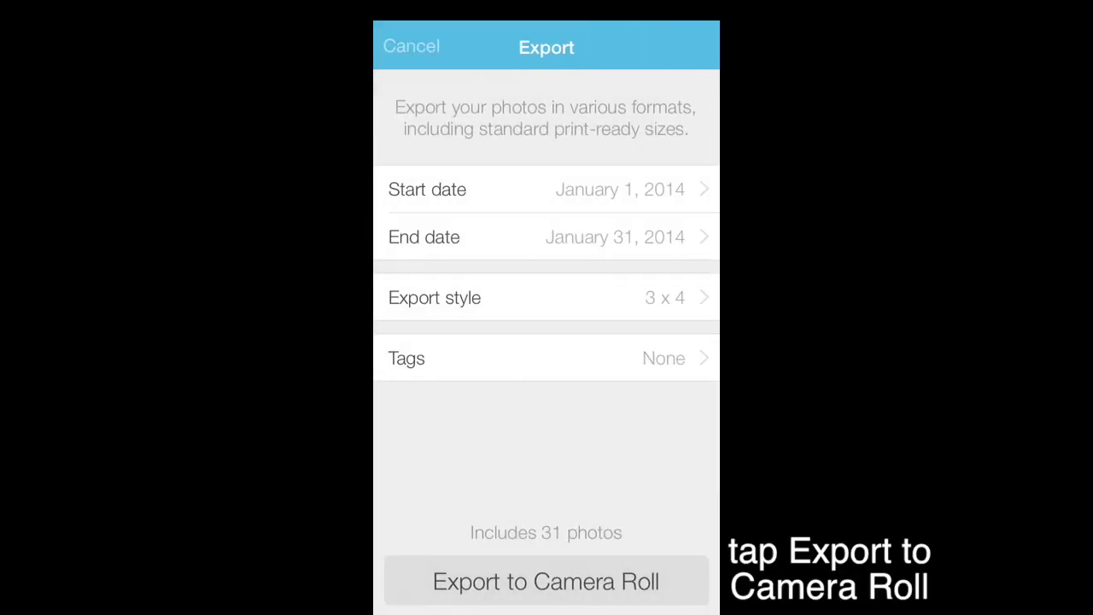
{"action": "left_click", "coordinate": [546, 582]}
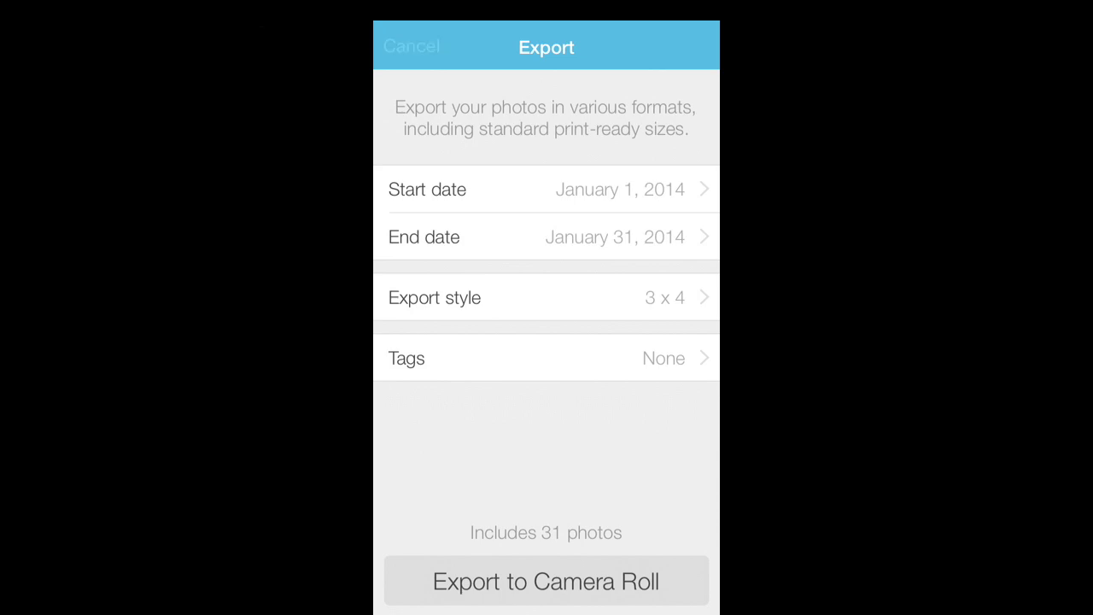
{"action": "left_click", "coordinate": [411, 47]}
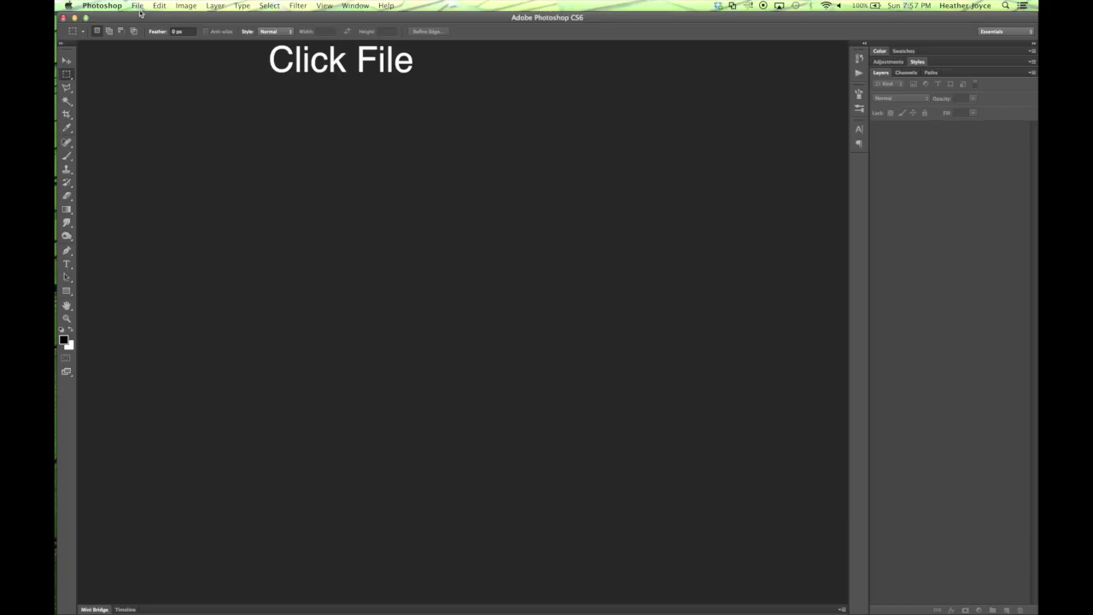
Step: Open File > Automate > Contact Sheet II and browse for a source folder
{"action": "left_click", "coordinate": [137, 6]}
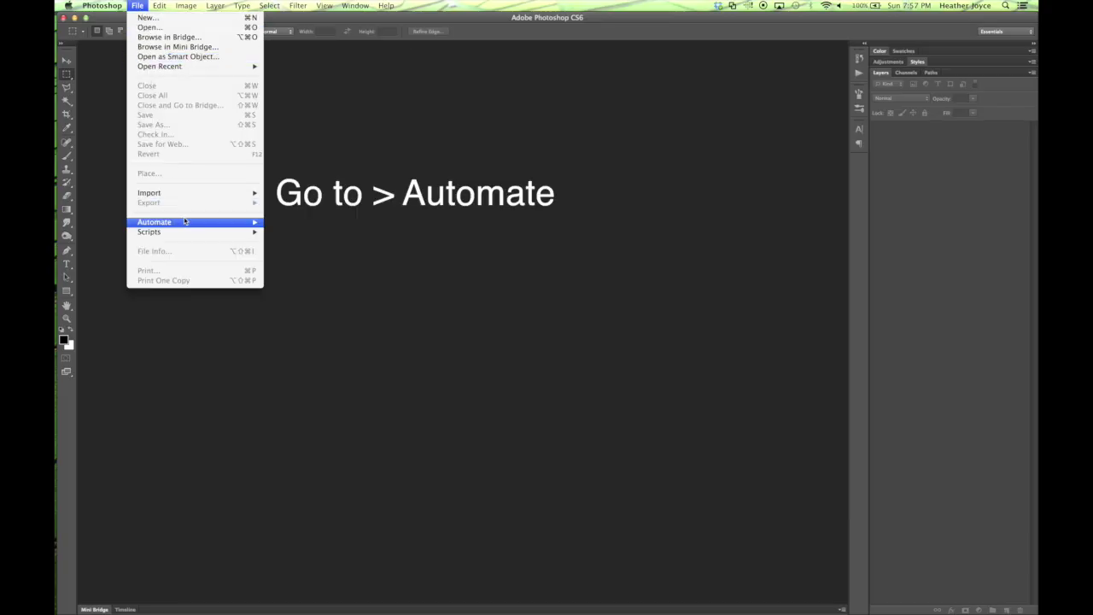
{"action": "mouse_move", "coordinate": [171, 222]}
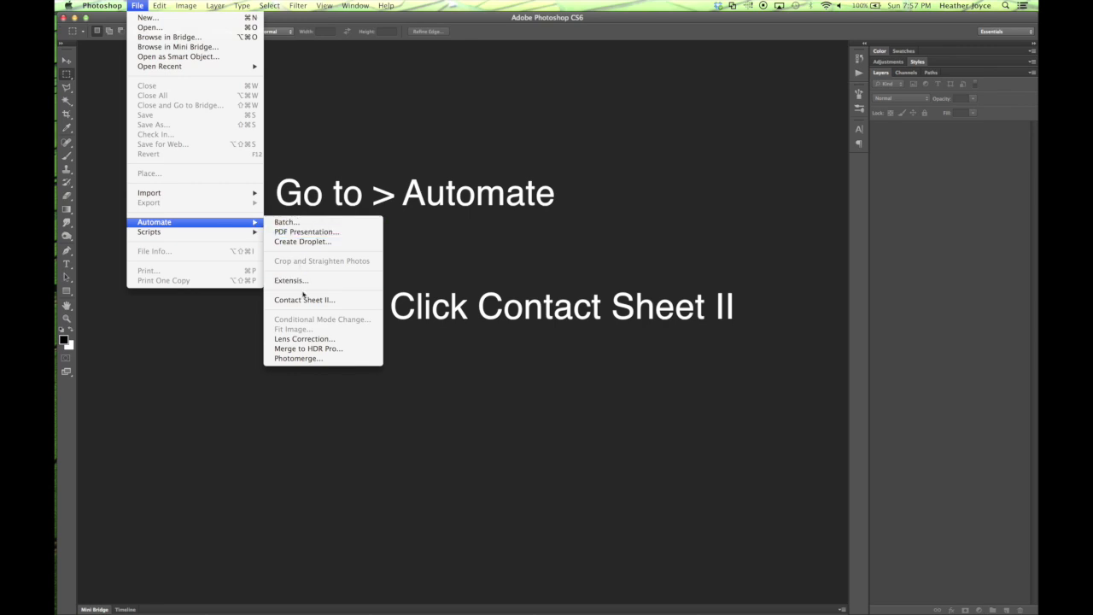
{"action": "left_click", "coordinate": [303, 300]}
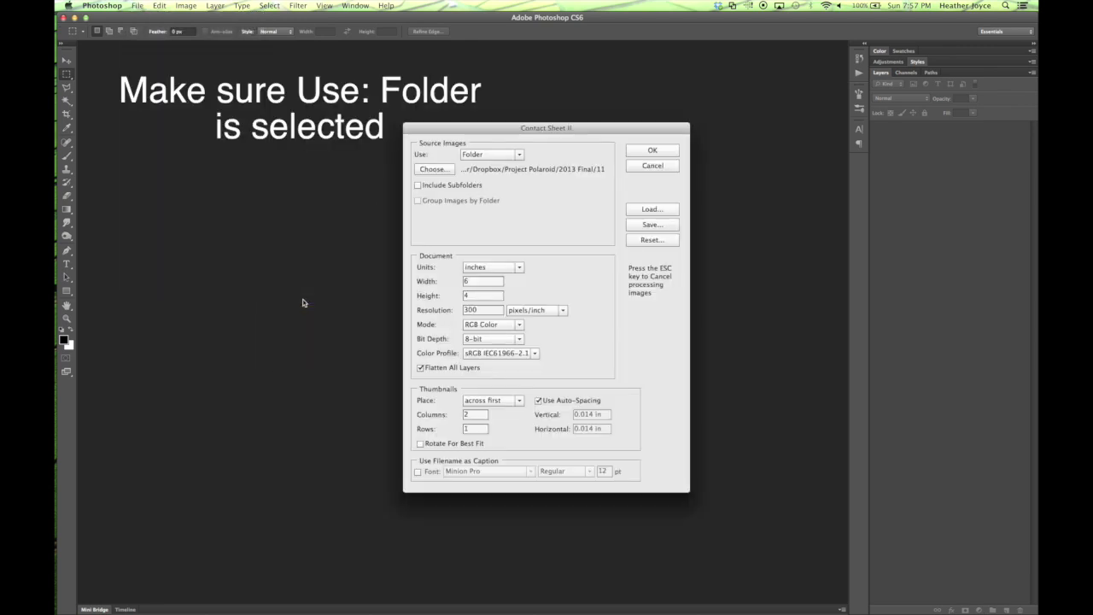
{"action": "left_click", "coordinate": [432, 172]}
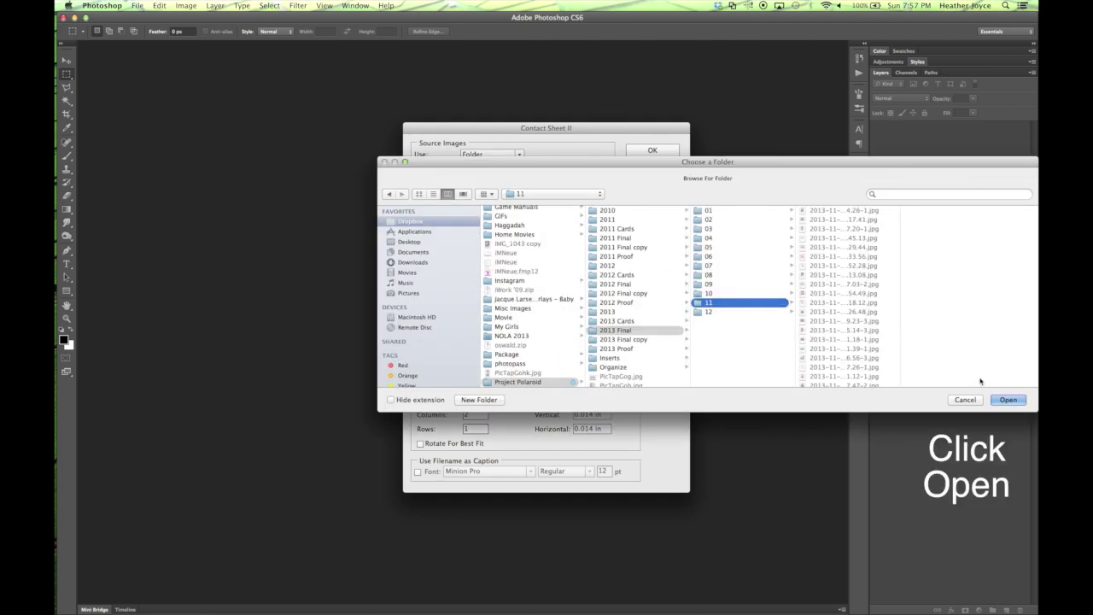
Step: Confirm folder '11' from 2013 Final as the Contact Sheet II source
{"action": "left_click", "coordinate": [1009, 400]}
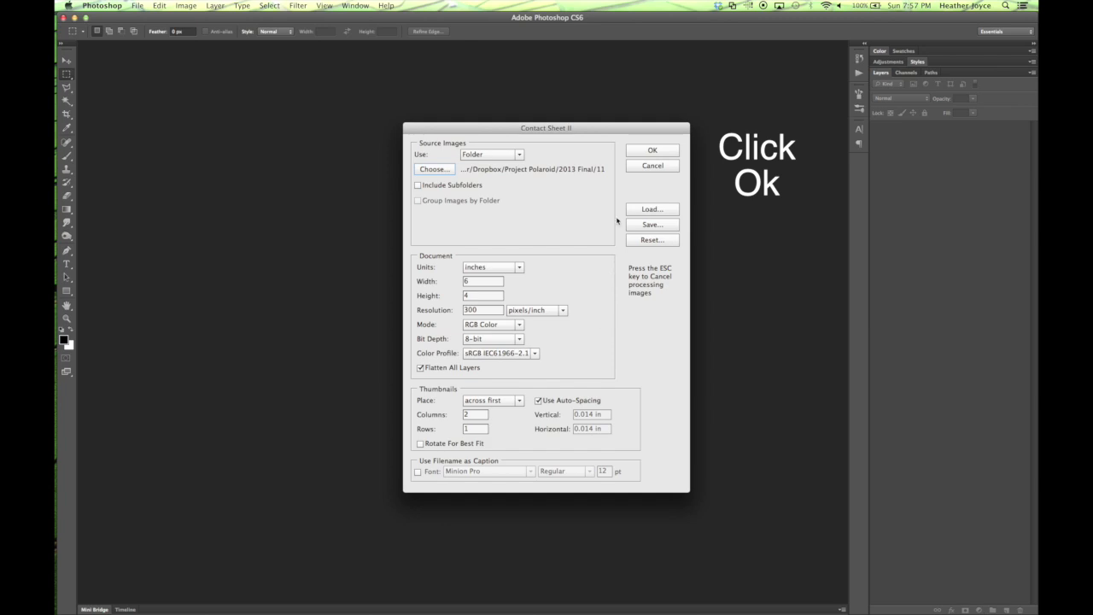
Step: Run Contact Sheet II to build about 15 two-photo captioned sheets
{"action": "left_click", "coordinate": [649, 151]}
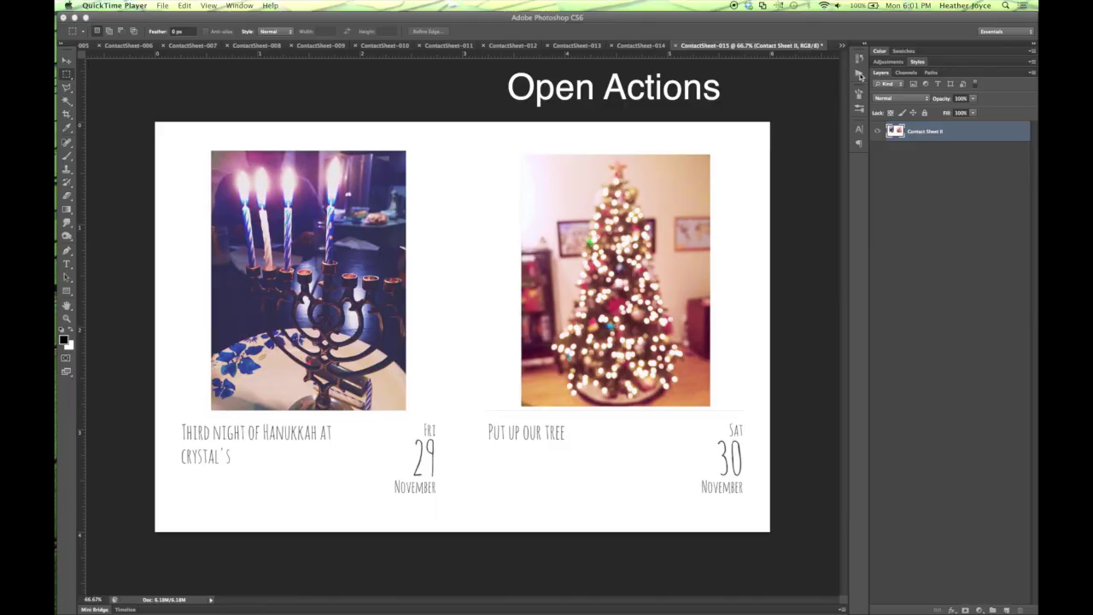
Step: Start recording a new action 'save as a jpg' in the 'my actions' set
{"action": "left_click", "coordinate": [859, 75]}
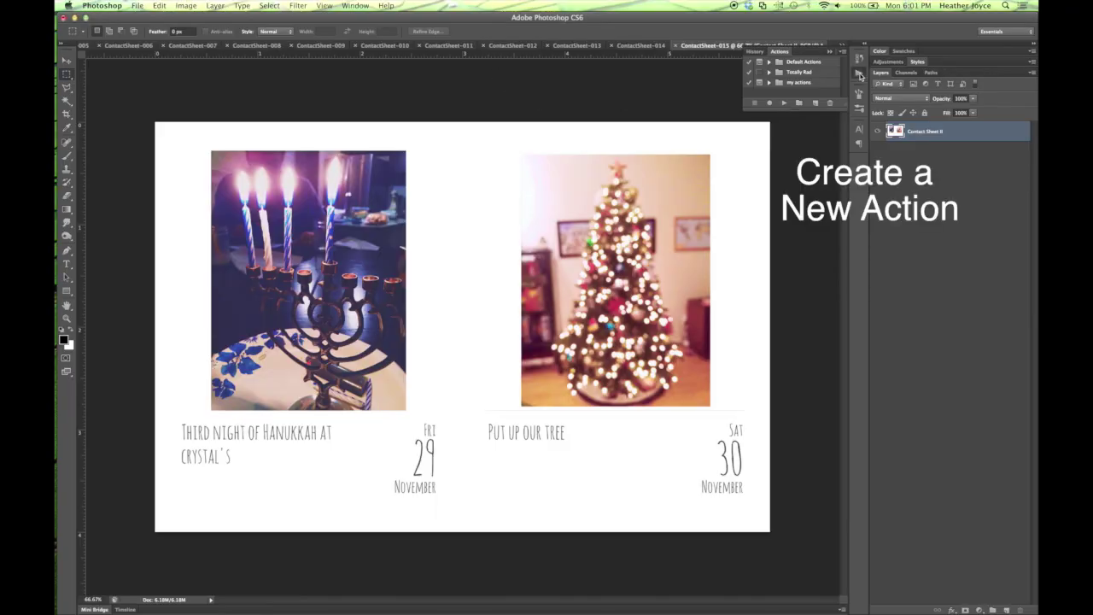
{"action": "left_click", "coordinate": [816, 102]}
{"action": "type", "text": "save as a jpg"}
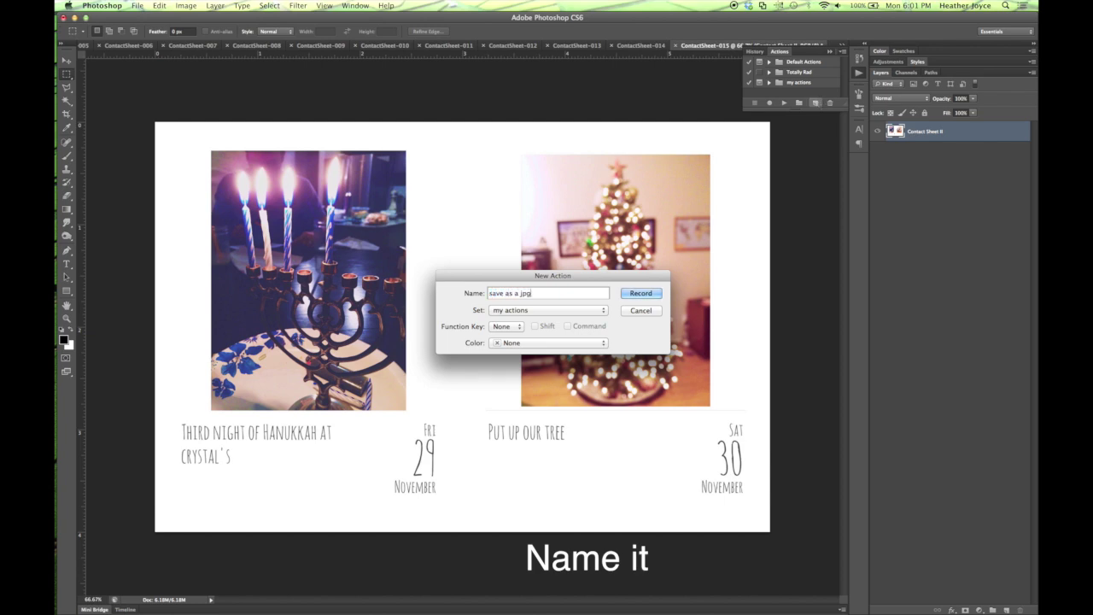
{"action": "left_click", "coordinate": [640, 293]}
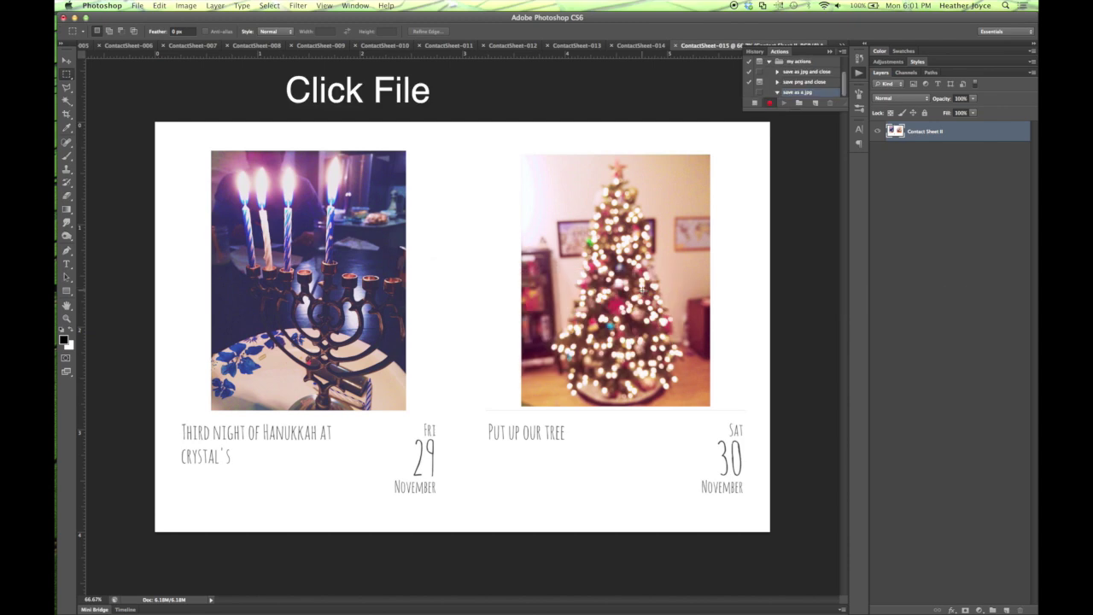
{"action": "left_click", "coordinate": [142, 8]}
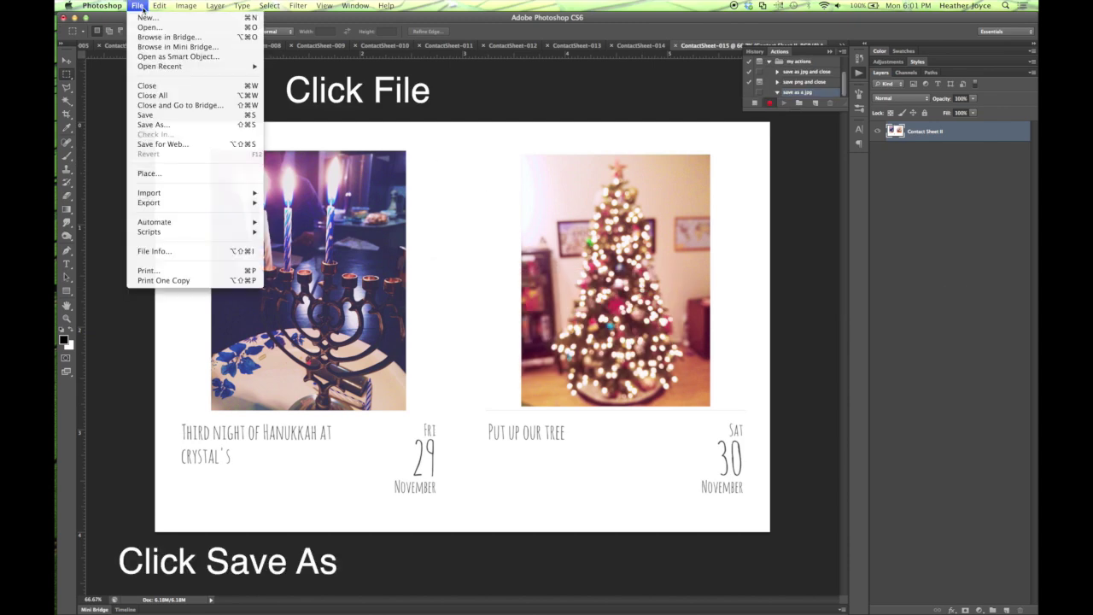
Step: Save the sheet as a maximum-quality JPEG in a new '4x6 journal cards' folder
{"action": "left_click", "coordinate": [153, 124]}
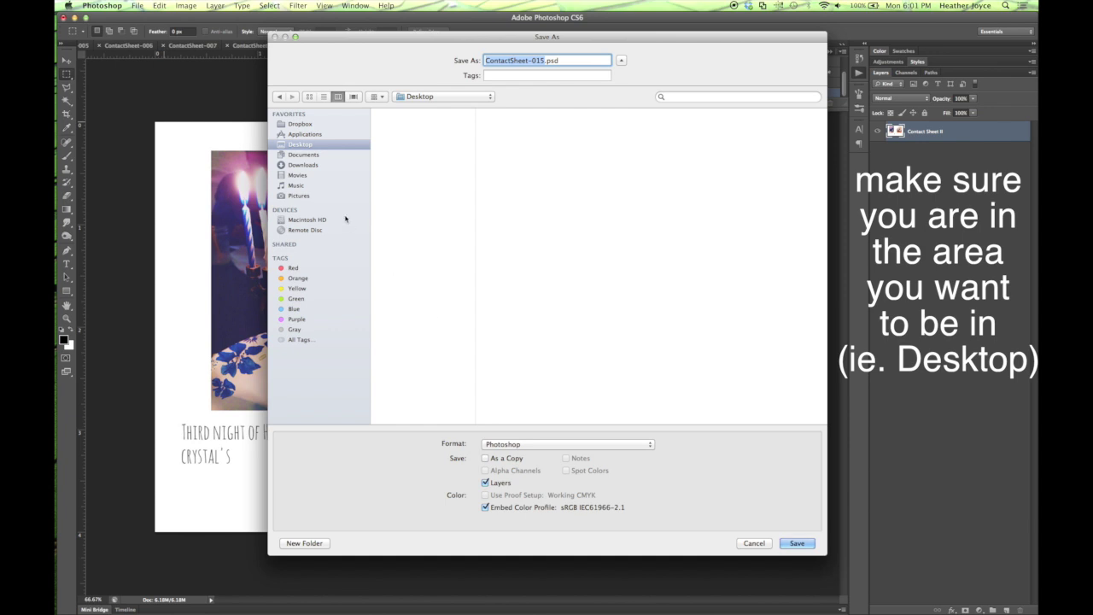
{"action": "left_click", "coordinate": [304, 543]}
{"action": "type", "text": "4"}
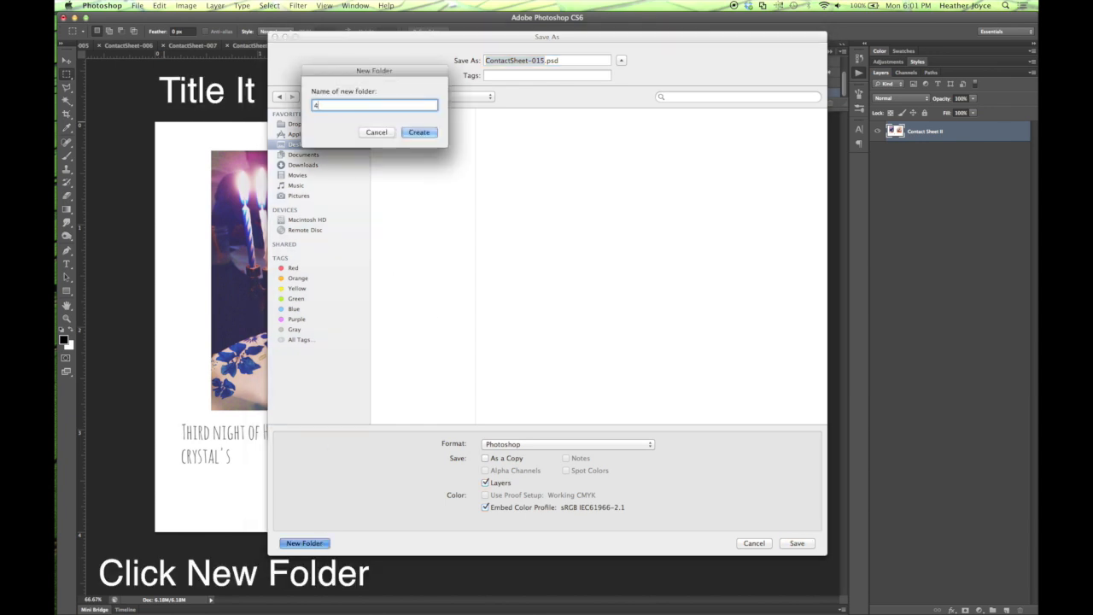
{"action": "type", "text": "x6 journal "}
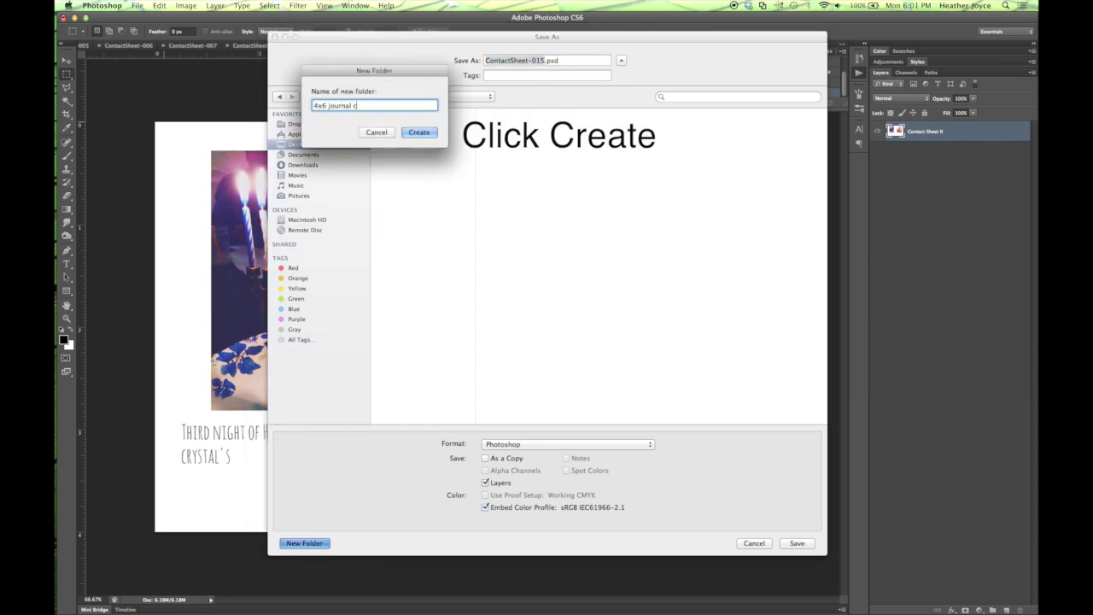
{"action": "type", "text": "cards"}
{"action": "key", "text": "Return"}
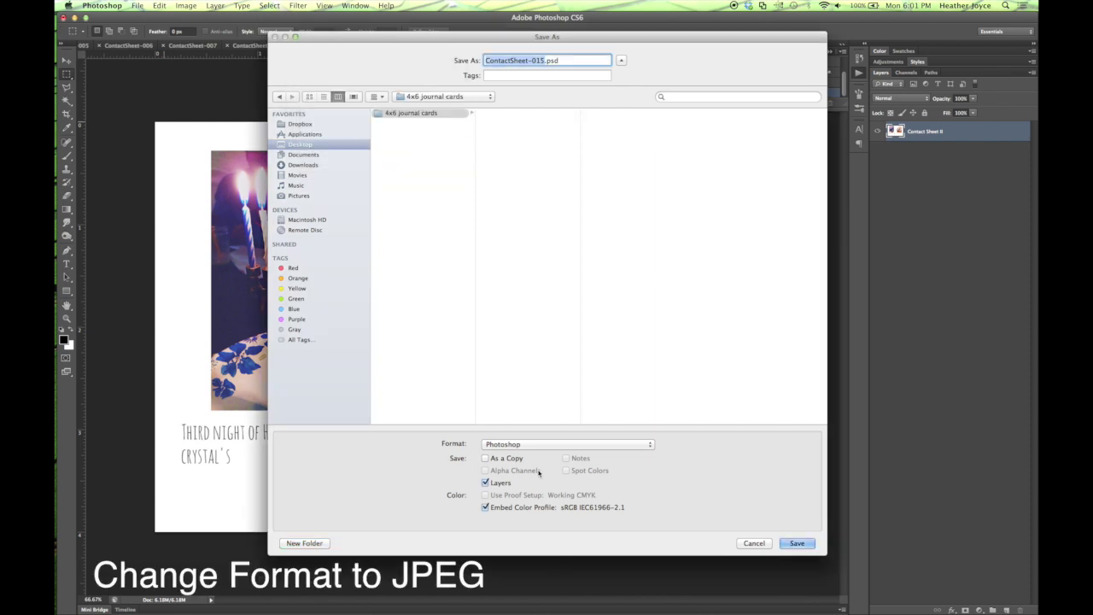
{"action": "left_click", "coordinate": [526, 444]}
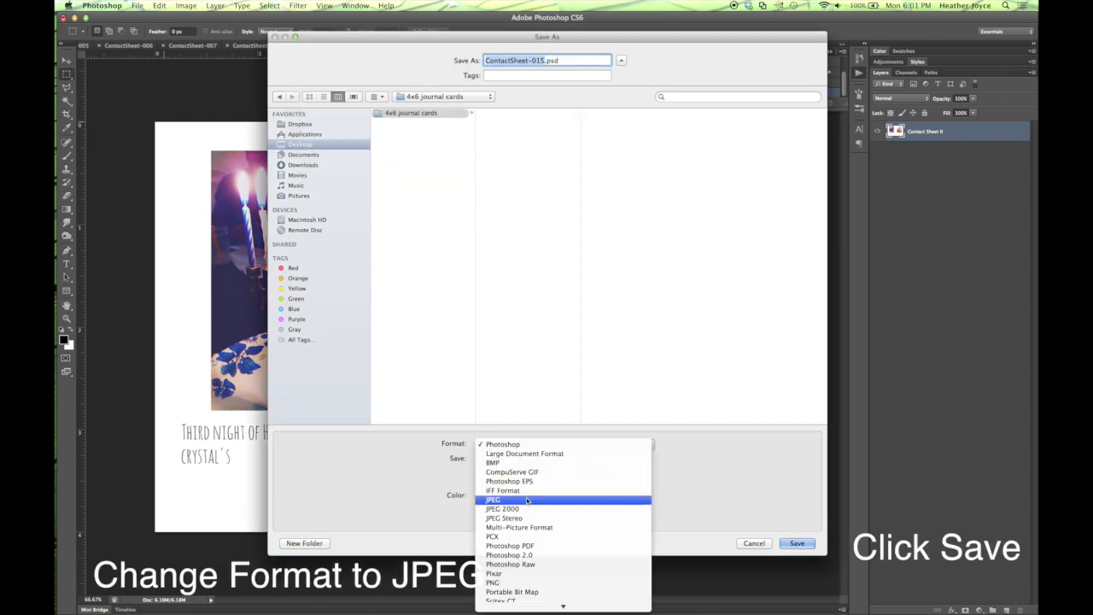
{"action": "left_click", "coordinate": [521, 500]}
{"action": "left_click", "coordinate": [797, 543]}
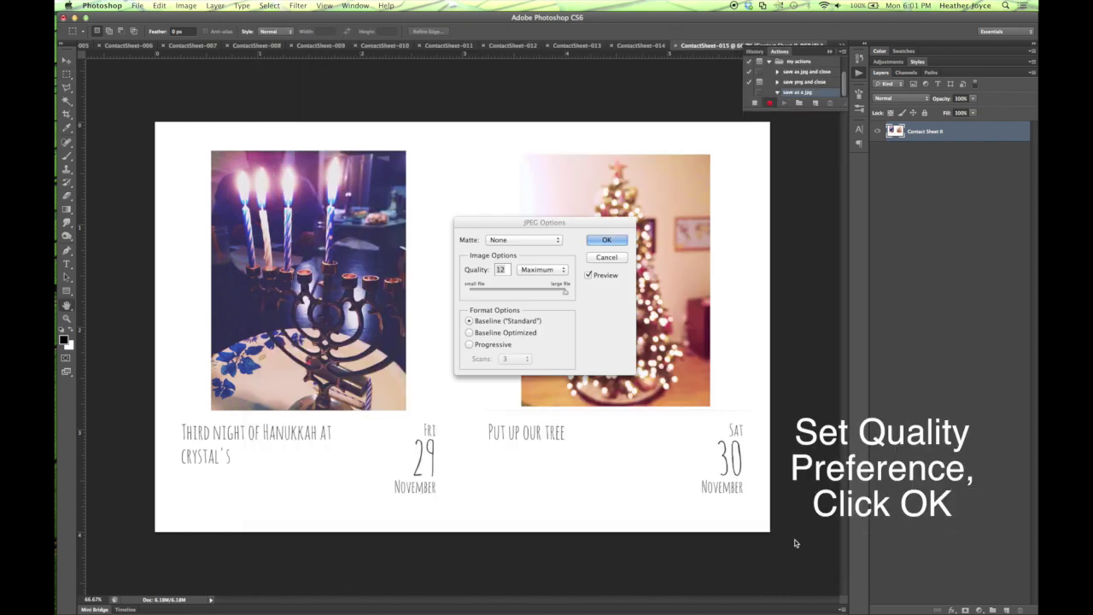
{"action": "left_click", "coordinate": [607, 240]}
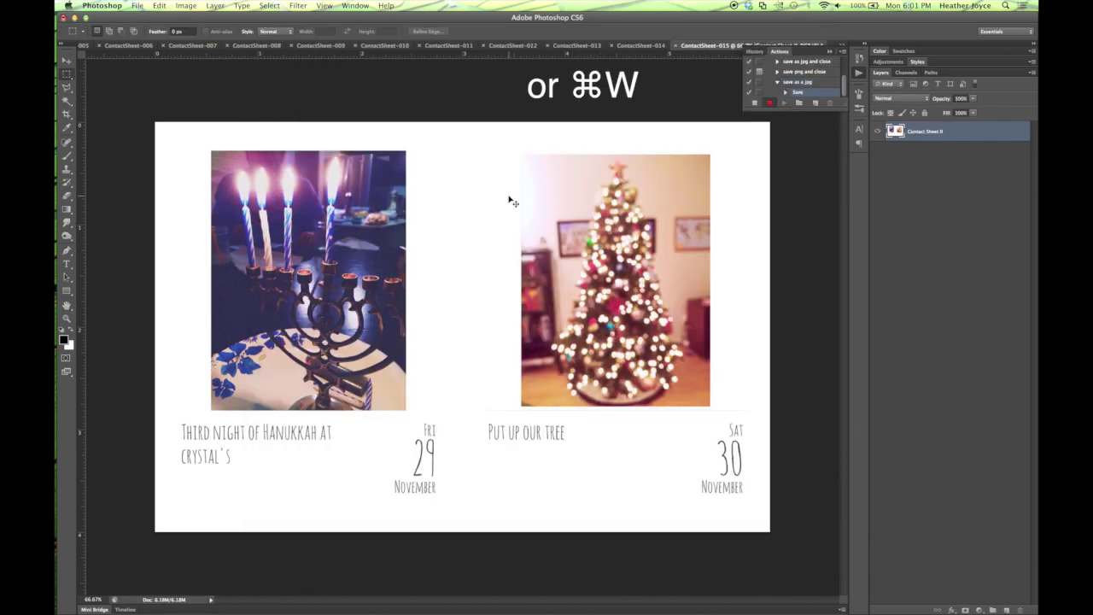
Step: Close ContactSheet-015 without saving changes
{"action": "key", "text": "super+w"}
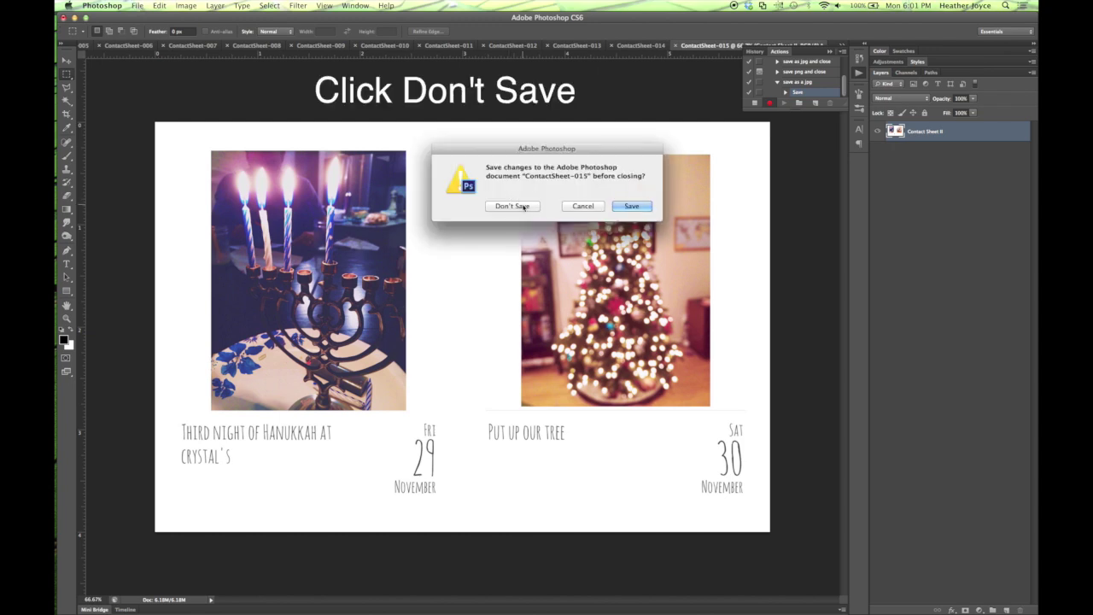
{"action": "left_click", "coordinate": [513, 206]}
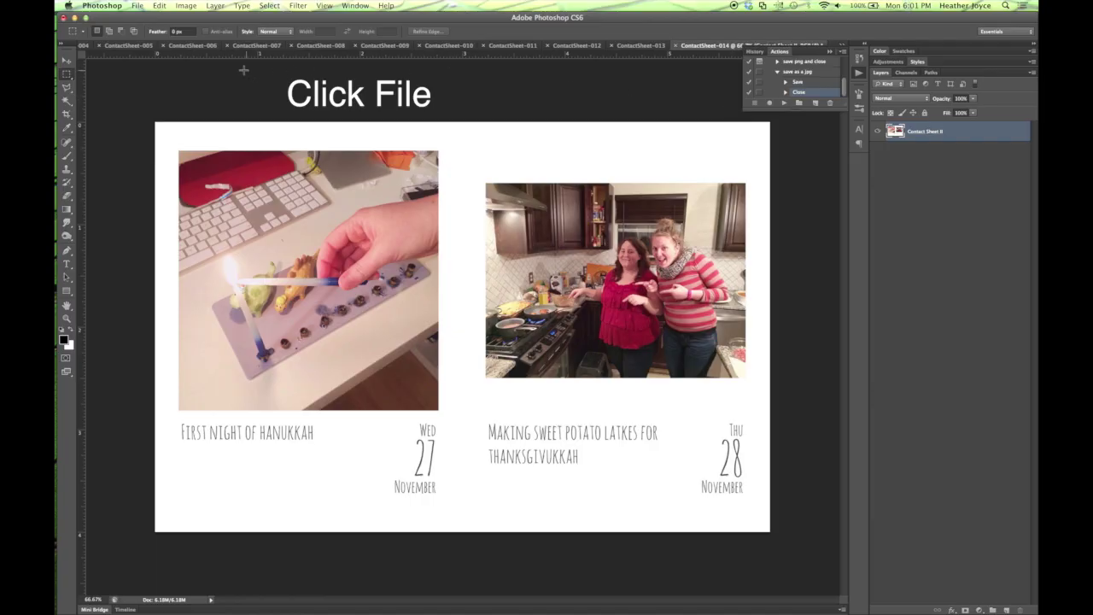
Step: Batch-run 'my actions' > 'save as a jpg' on all open contact sheets
{"action": "left_click", "coordinate": [137, 6]}
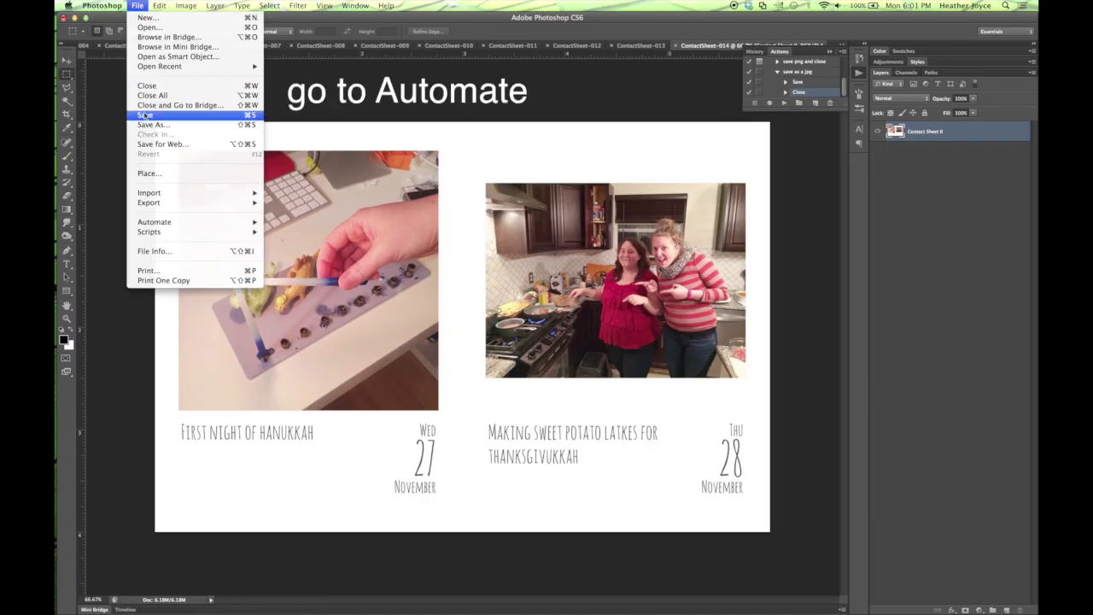
{"action": "mouse_move", "coordinate": [154, 222]}
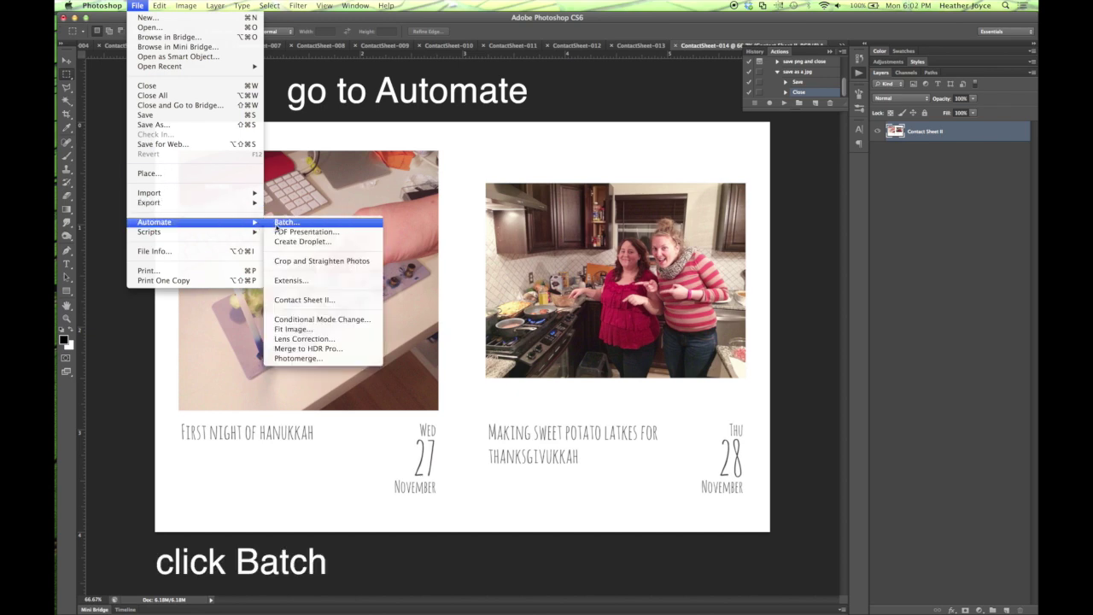
{"action": "left_click", "coordinate": [282, 222]}
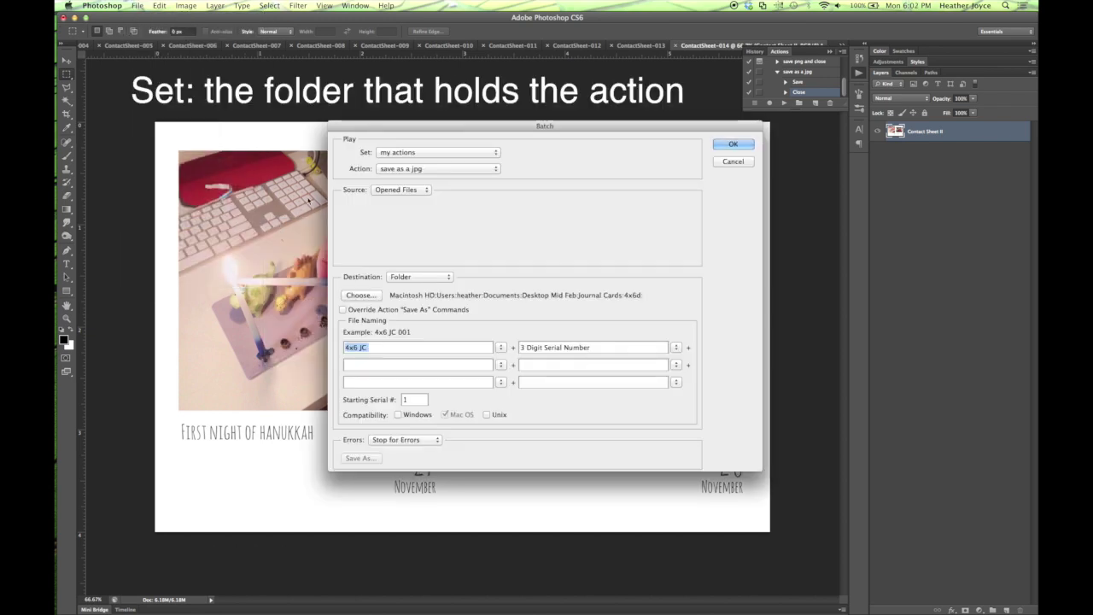
{"action": "left_click", "coordinate": [411, 169]}
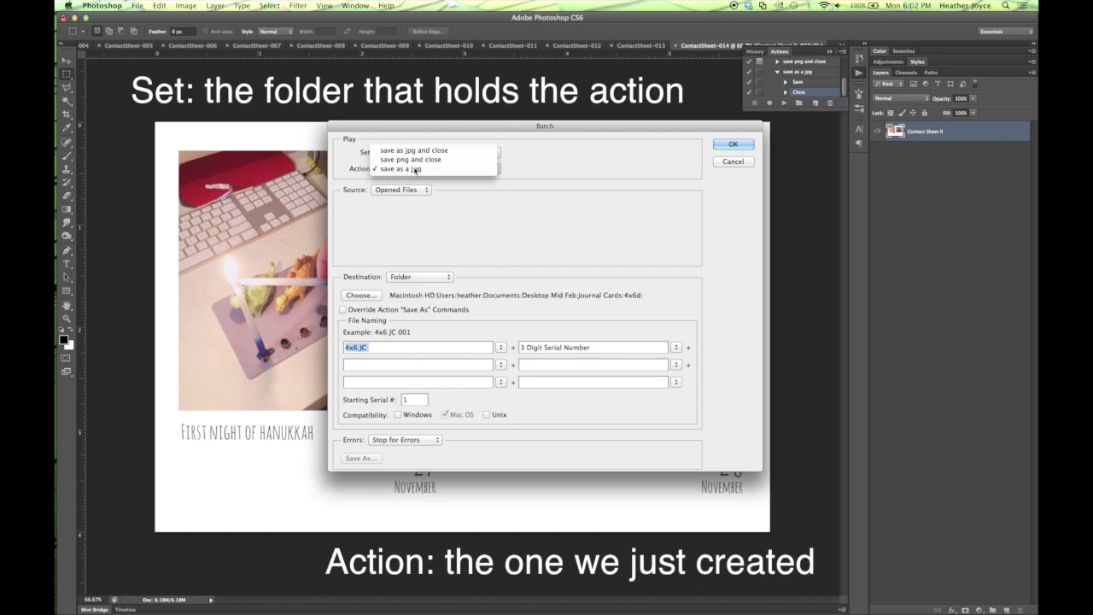
{"action": "left_click", "coordinate": [415, 169]}
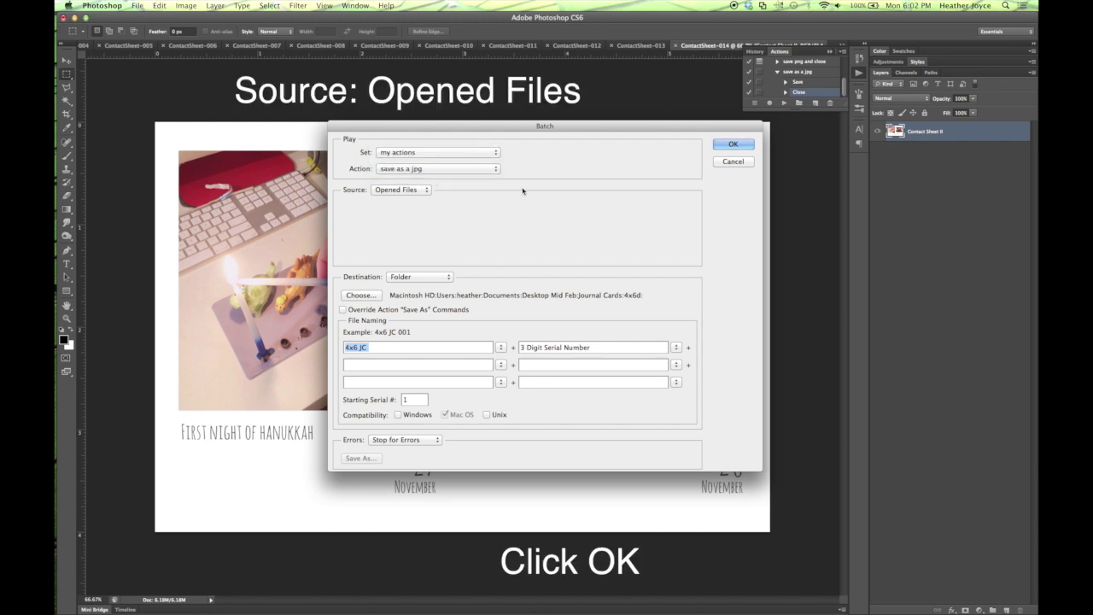
{"action": "left_click", "coordinate": [733, 144]}
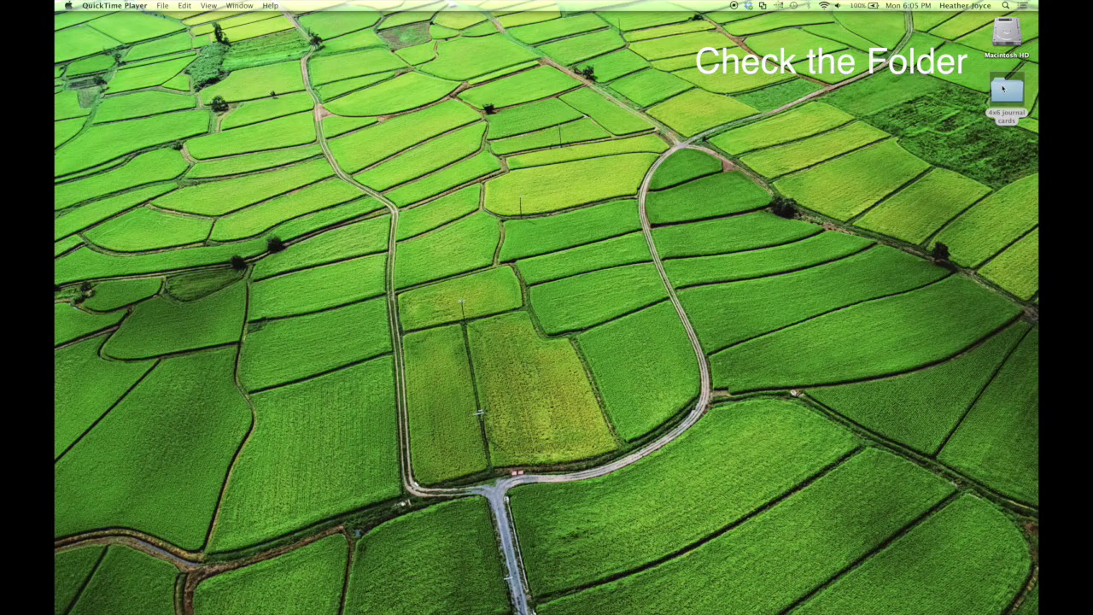
{"action": "double_click", "coordinate": [1007, 92]}
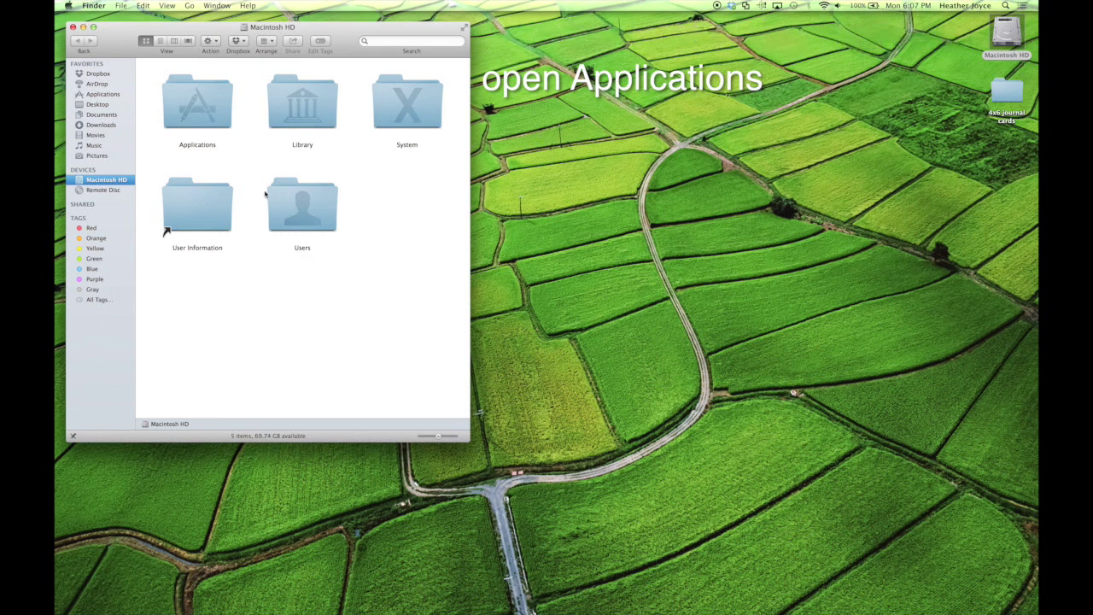
Step: Launch Automator from Applications and create a new workflow document
{"action": "left_click", "coordinate": [118, 95]}
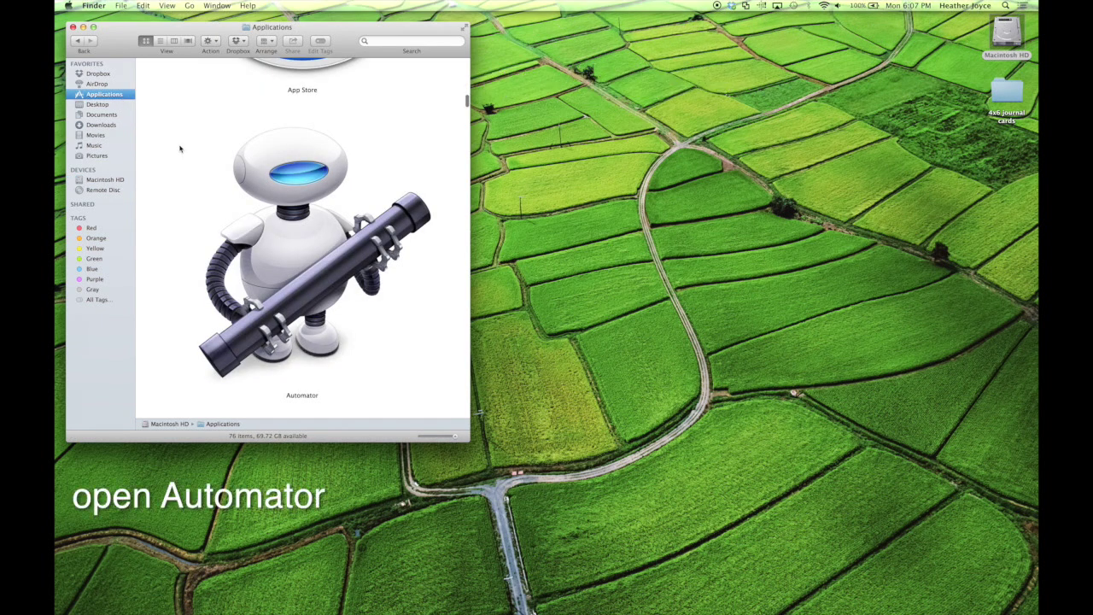
{"action": "double_click", "coordinate": [297, 237]}
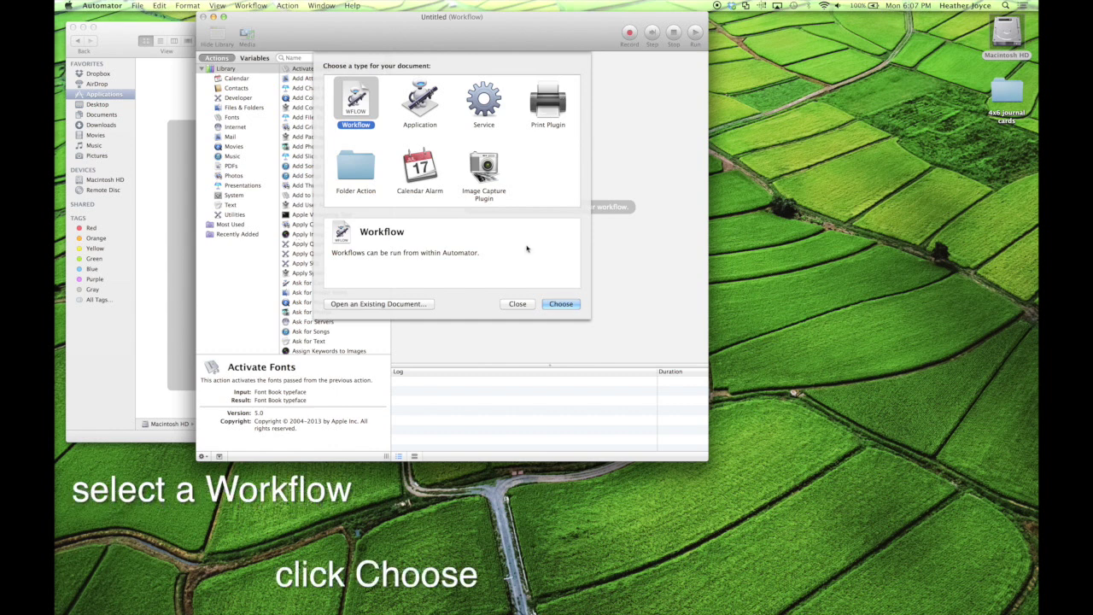
{"action": "left_click", "coordinate": [562, 304]}
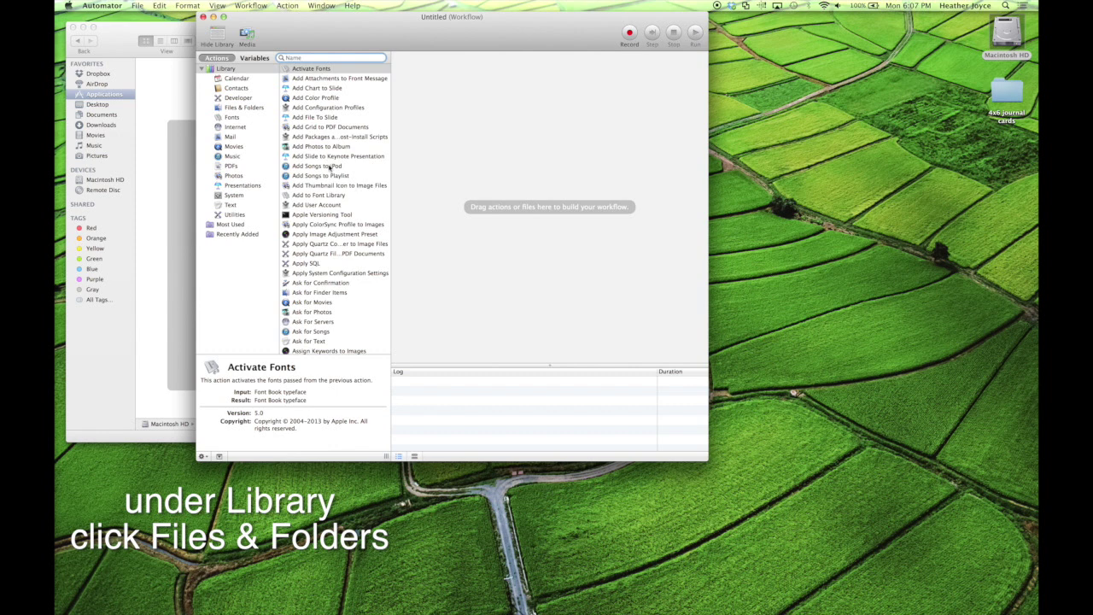
Step: Add the Rename Finder Items action from Files & Folders to the workflow
{"action": "left_click", "coordinate": [259, 110]}
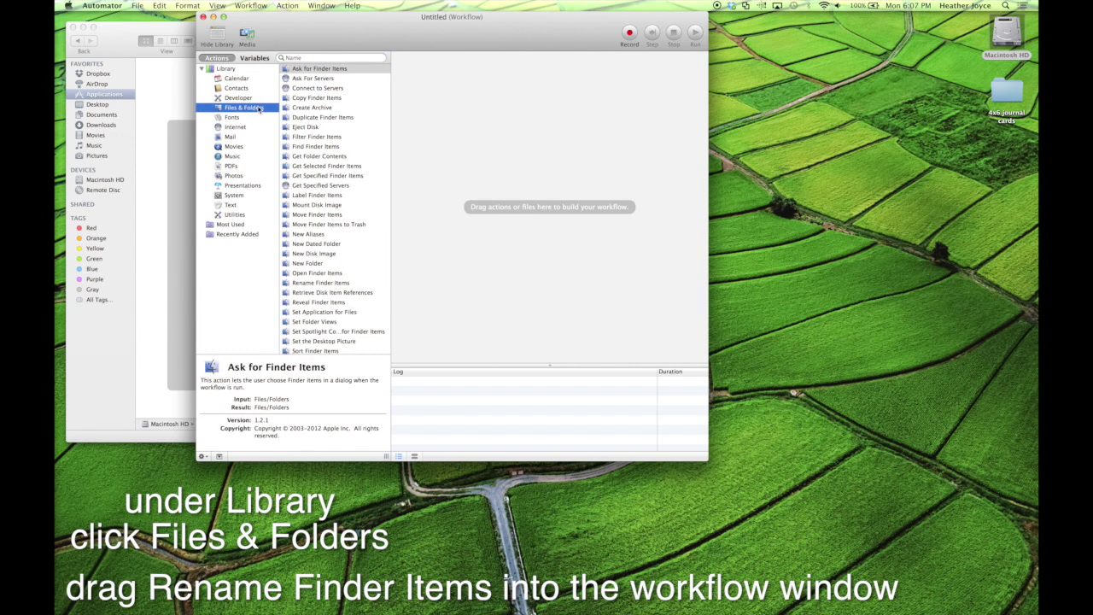
{"action": "left_click", "coordinate": [329, 284]}
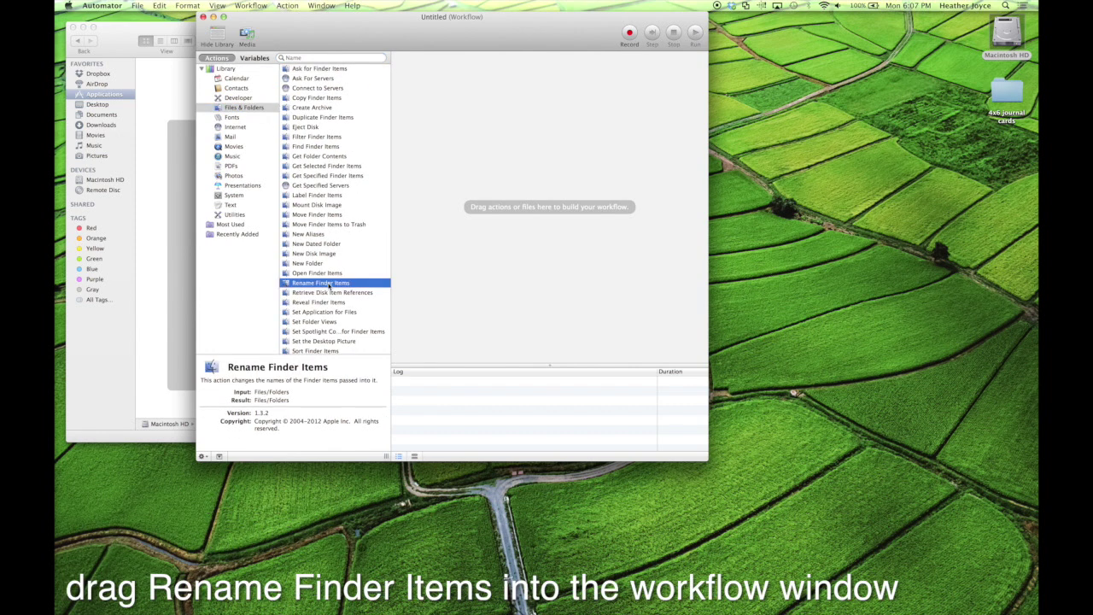
{"action": "left_click_drag", "start_coordinate": [329, 286], "coordinate": [528, 237]}
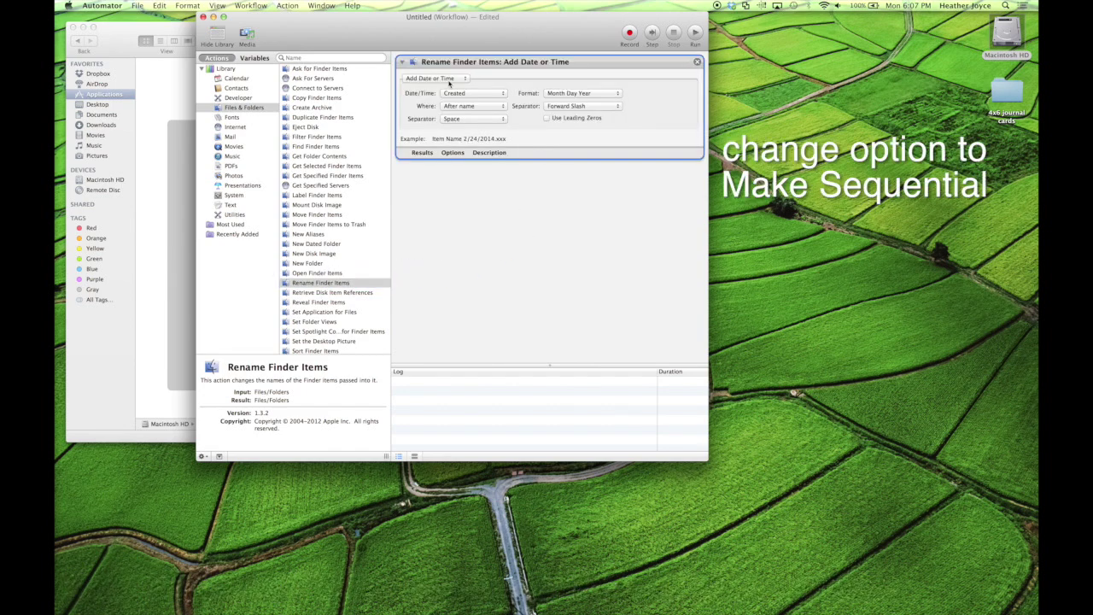
Step: Set the action to Make Sequential with new name 'Journal Cards' and 3-digit numbers
{"action": "left_click", "coordinate": [449, 80]}
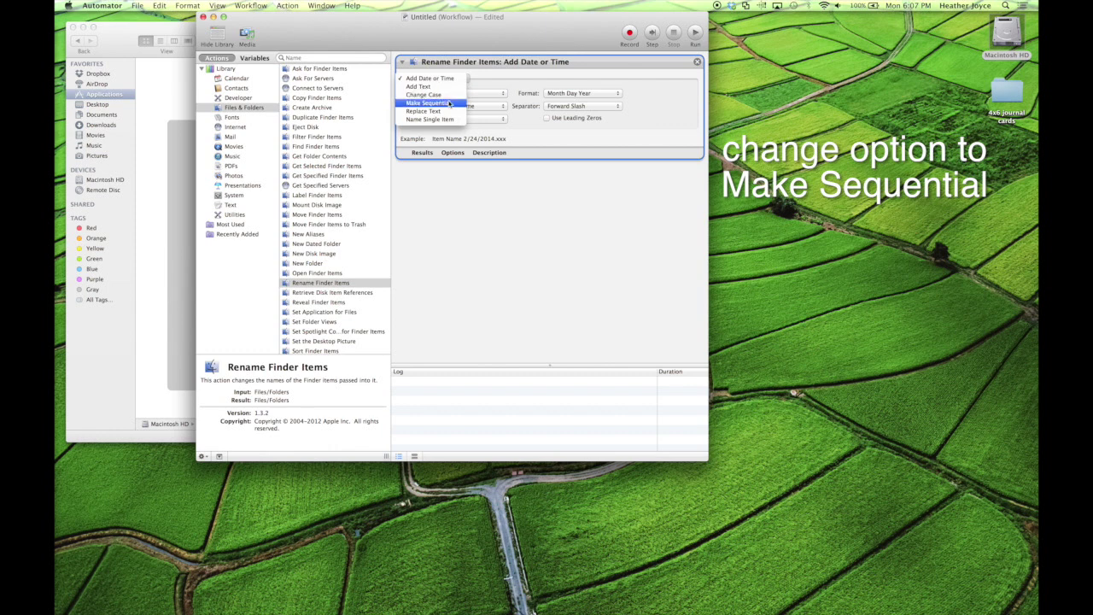
{"action": "left_click", "coordinate": [448, 103]}
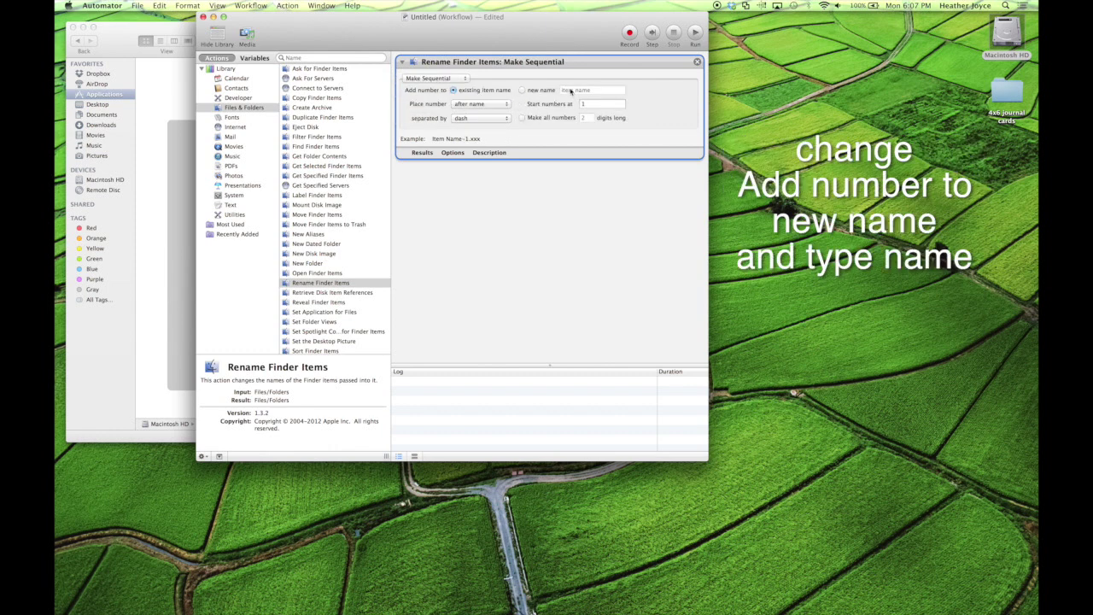
{"action": "left_click", "coordinate": [524, 91]}
{"action": "left_click", "coordinate": [565, 91]}
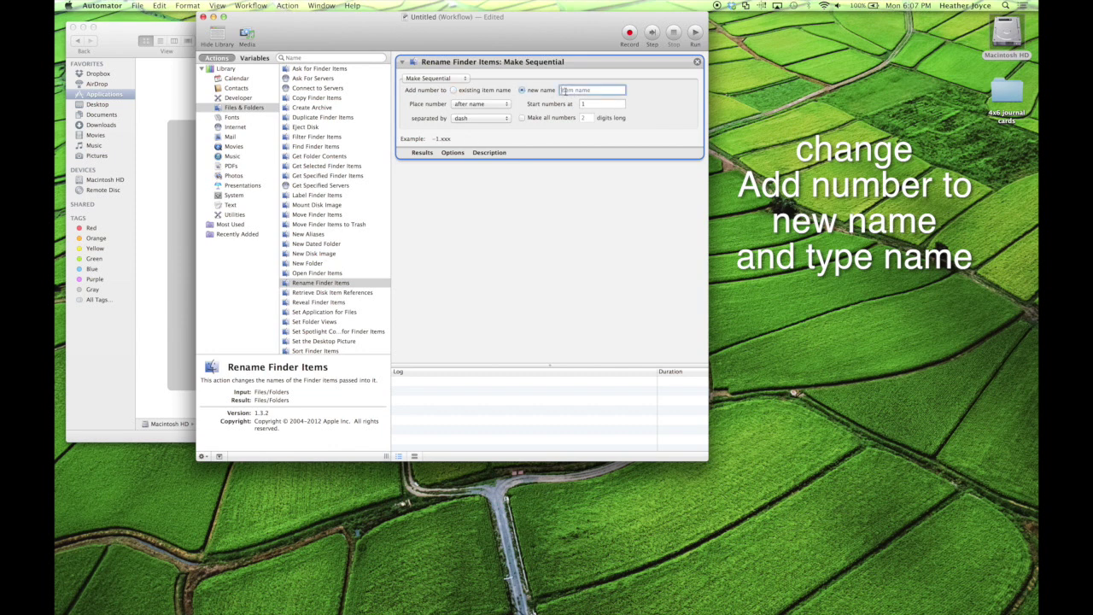
{"action": "type", "text": "Journal Card"}
{"action": "type", "text": "s"}
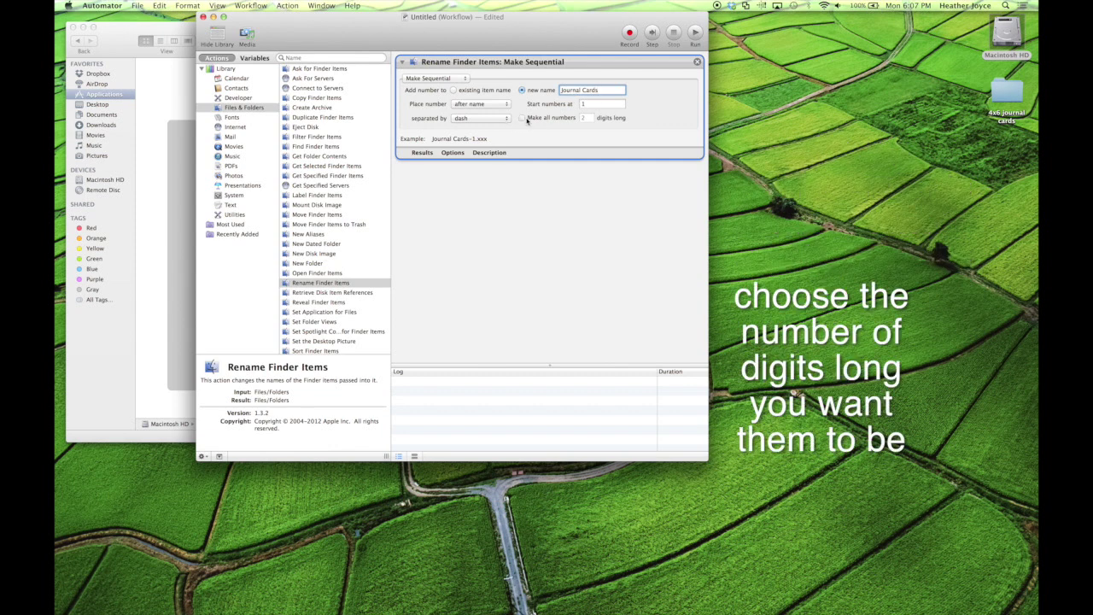
{"action": "double_click", "coordinate": [586, 118]}
{"action": "type", "text": "3"}
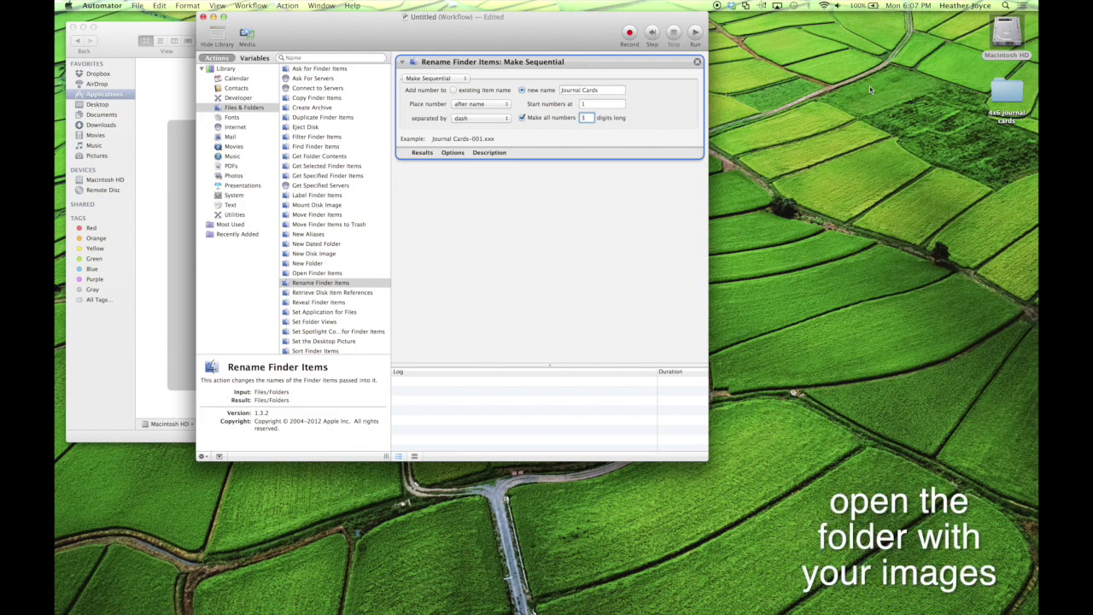
Step: Feed the 15 contact sheet JPEGs from the 4x6 journal cards folder into the workflow and run it
{"action": "double_click", "coordinate": [1014, 90]}
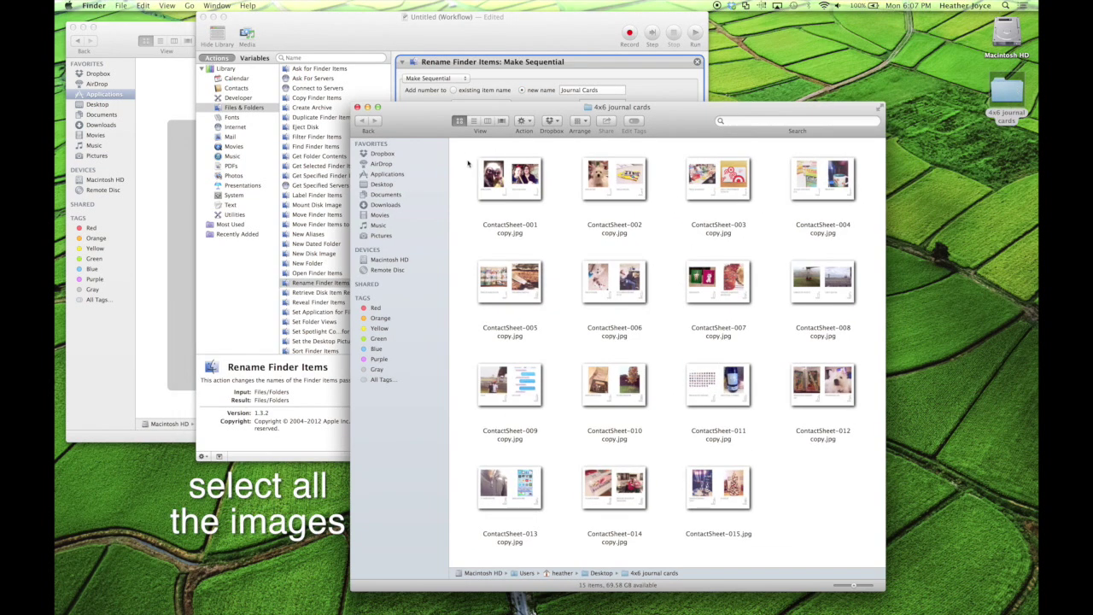
{"action": "left_click_drag", "start_coordinate": [460, 175], "coordinate": [855, 537]}
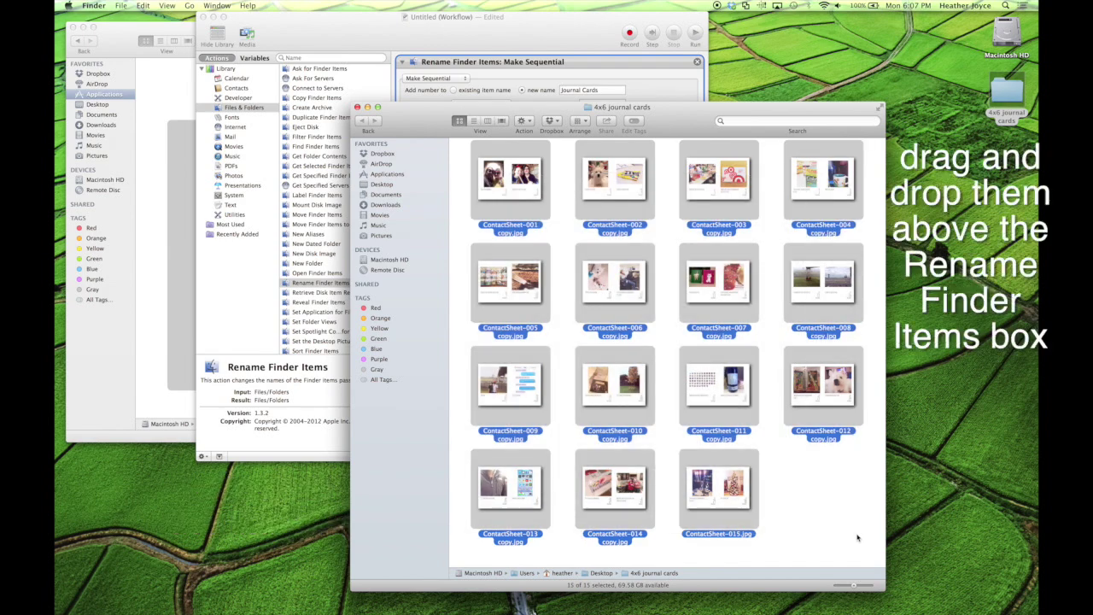
{"action": "left_click_drag", "start_coordinate": [514, 146], "coordinate": [517, 63]}
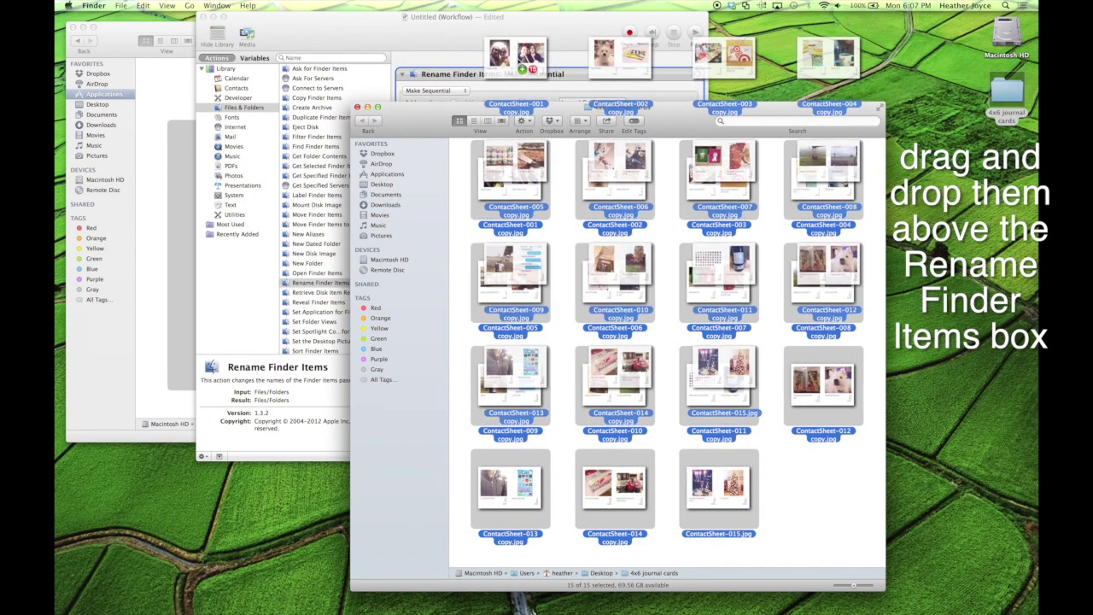
{"action": "left_click", "coordinate": [524, 40]}
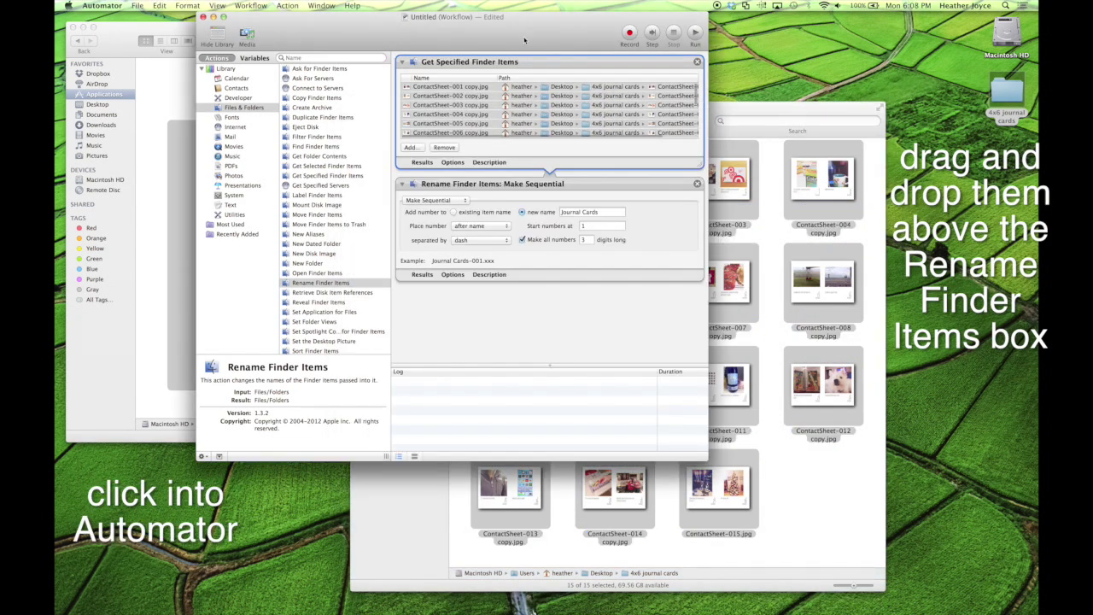
{"action": "left_click", "coordinate": [695, 33]}
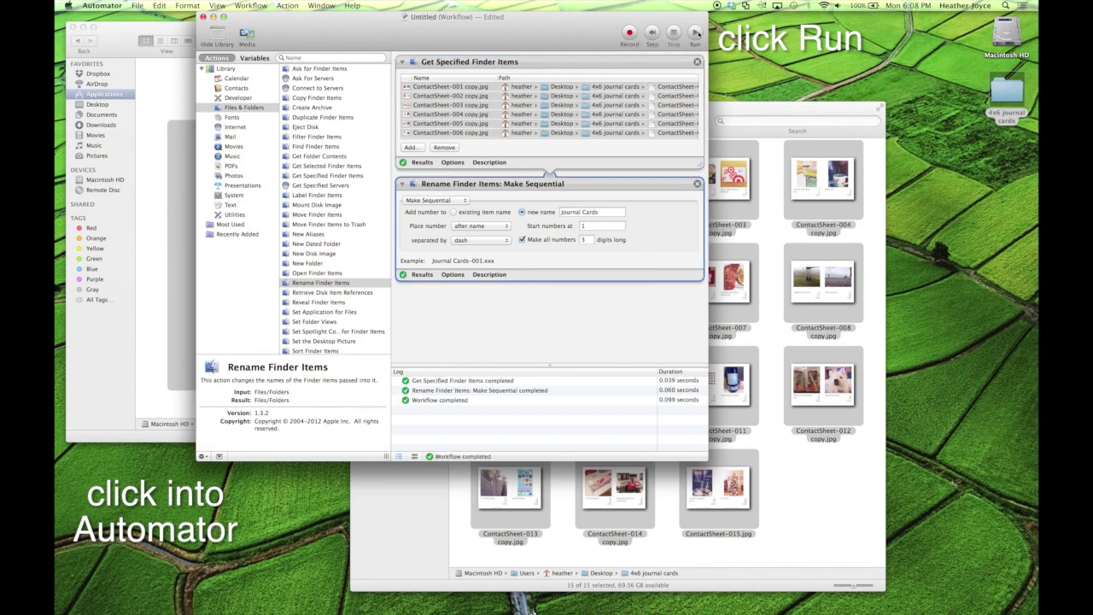